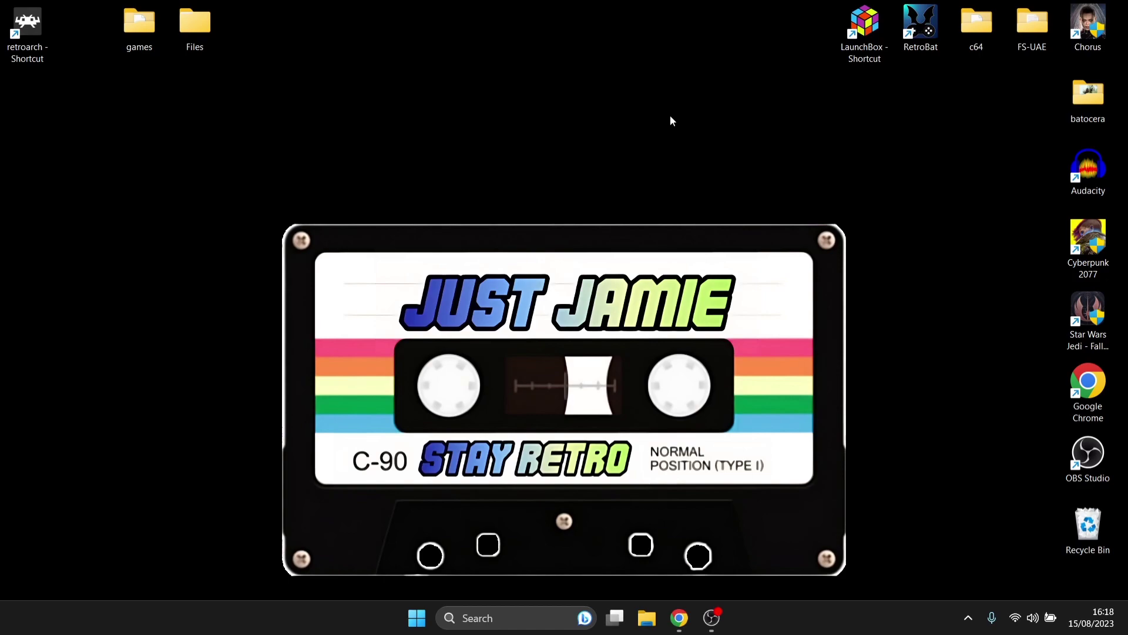
Step: Check the contents of the desktop's Files and games folders, closing each one after viewing
{"action": "double_click", "coordinate": [206, 22]}
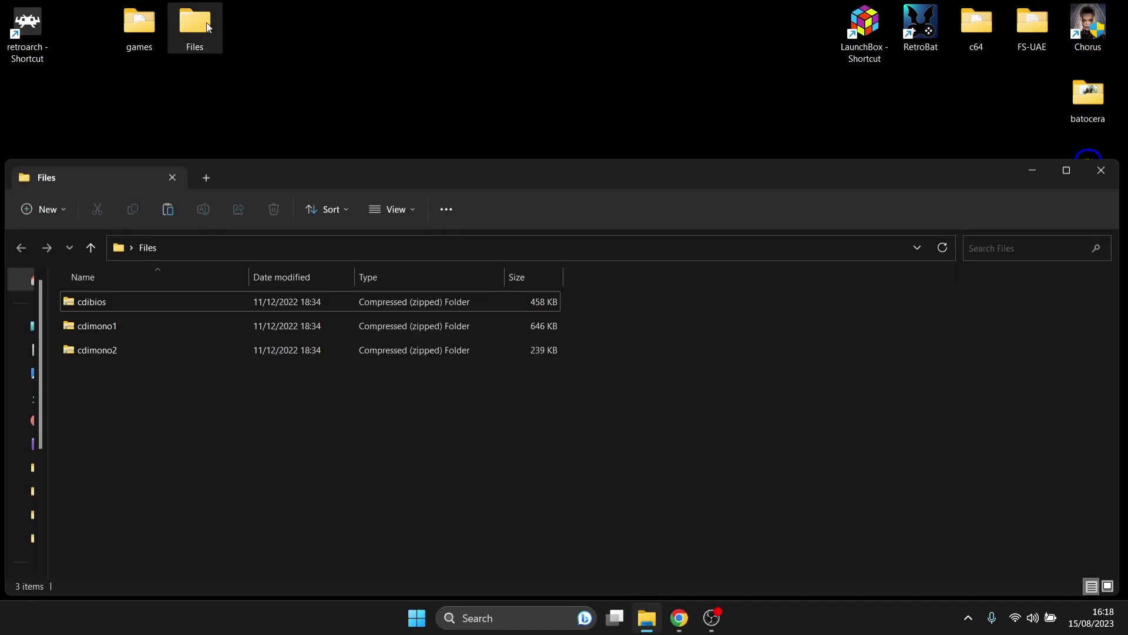
{"action": "left_click_drag", "start_coordinate": [306, 171], "coordinate": [305, 124]}
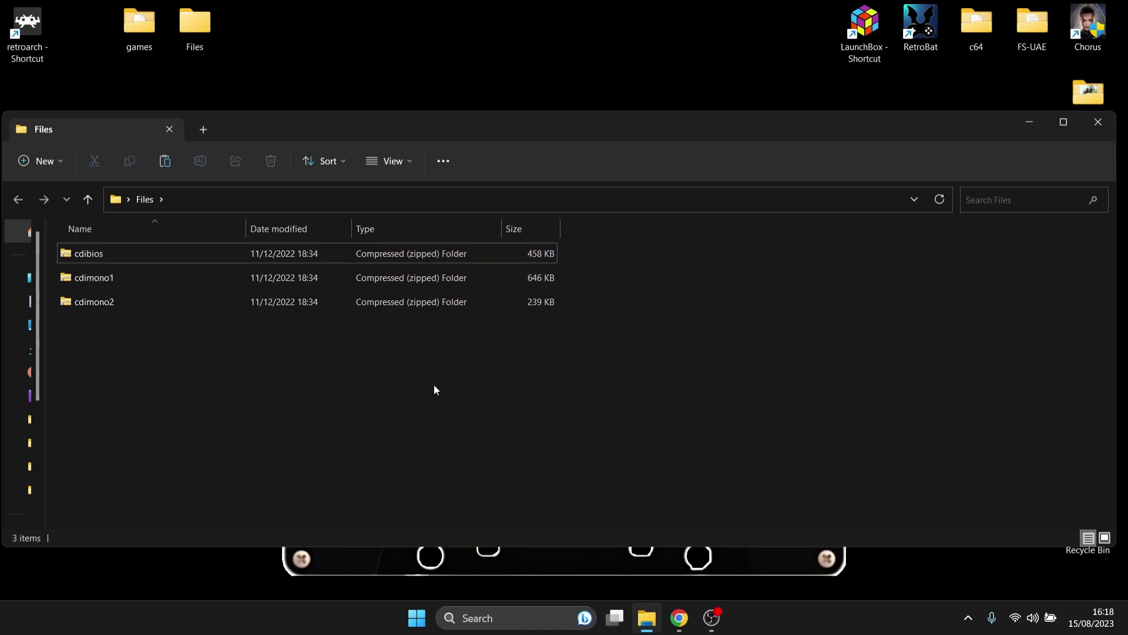
{"action": "left_click", "coordinate": [1097, 124]}
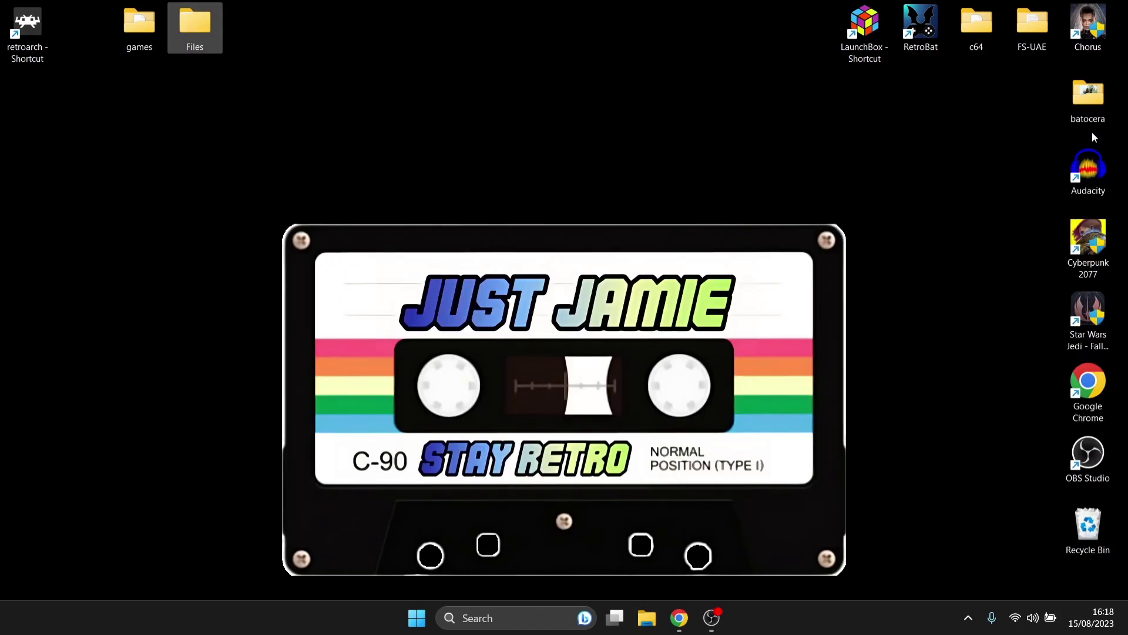
{"action": "double_click", "coordinate": [125, 33]}
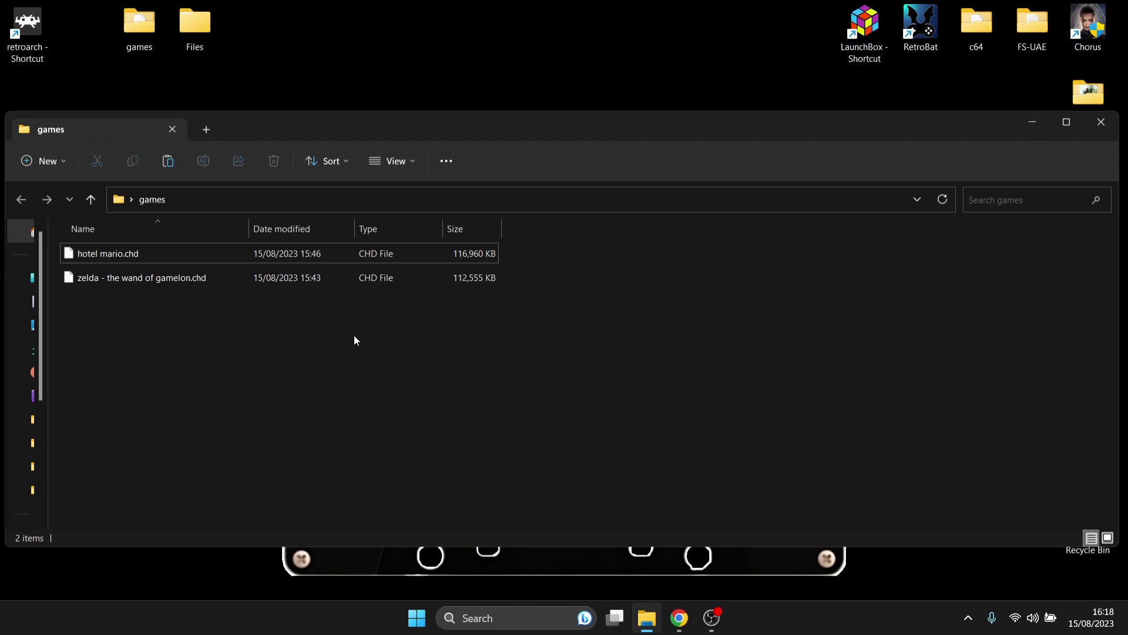
{"action": "left_click", "coordinate": [1101, 121]}
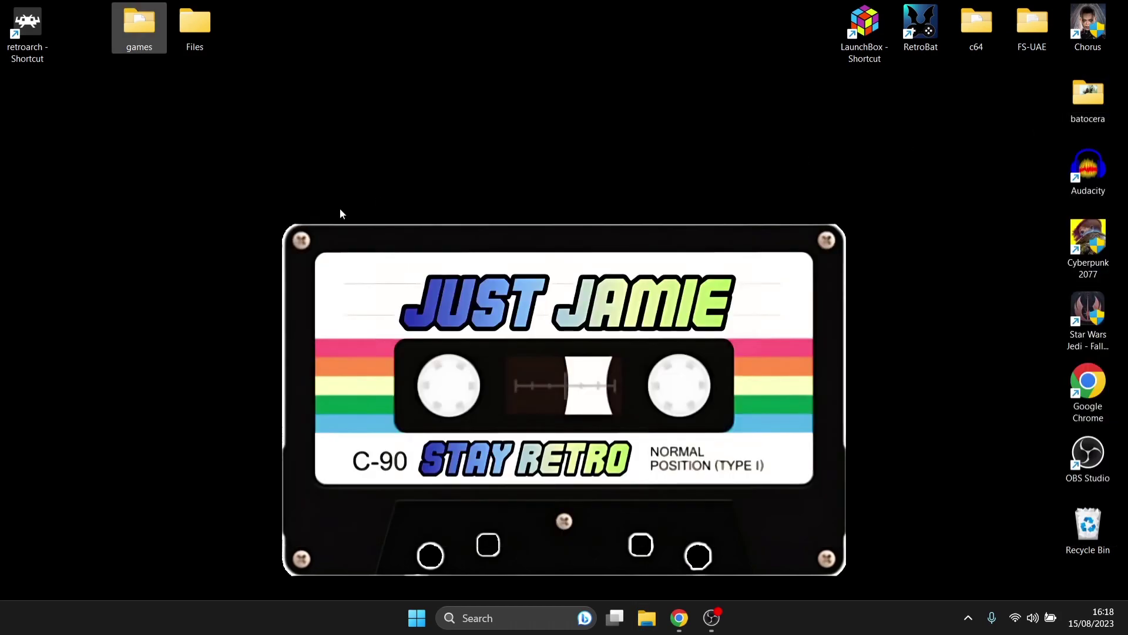
Step: Open the system folder inside RetroArch's installation directory, starting from the file location of its desktop shortcut
{"action": "right_click", "coordinate": [17, 37]}
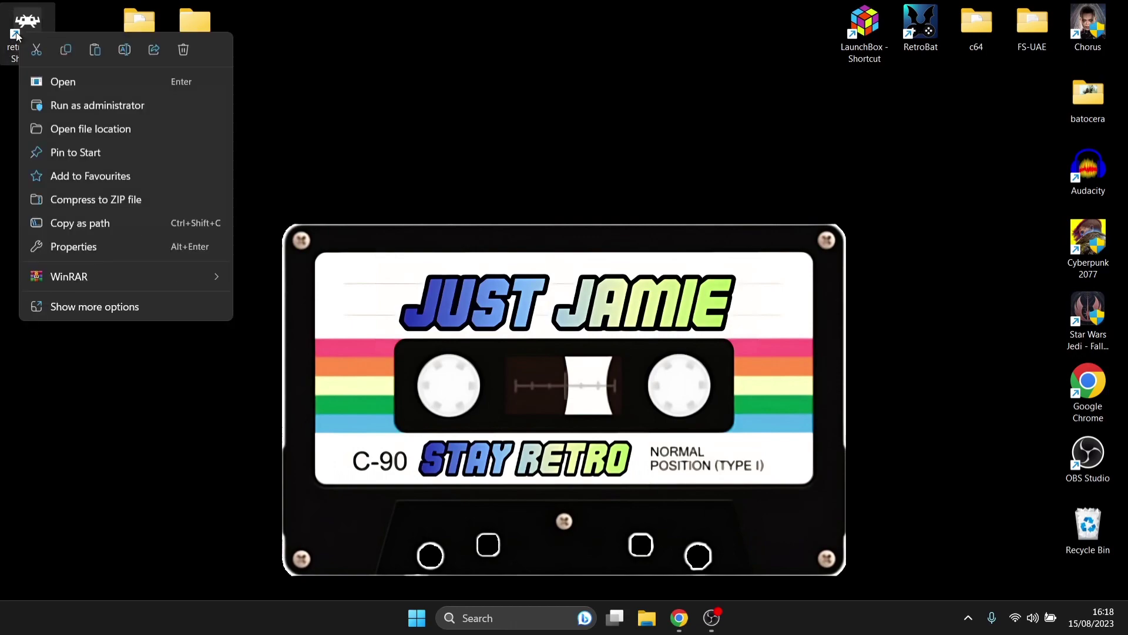
{"action": "left_click", "coordinate": [94, 134]}
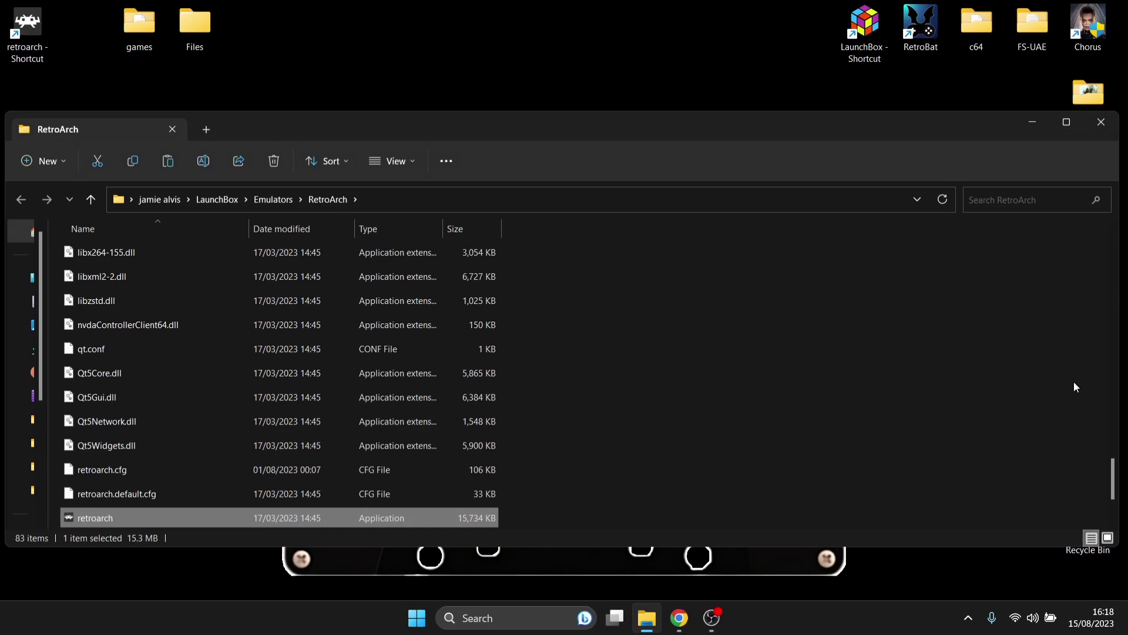
{"action": "scroll", "coordinate": [1101, 341], "scroll_direction": "up", "scroll_amount": 12}
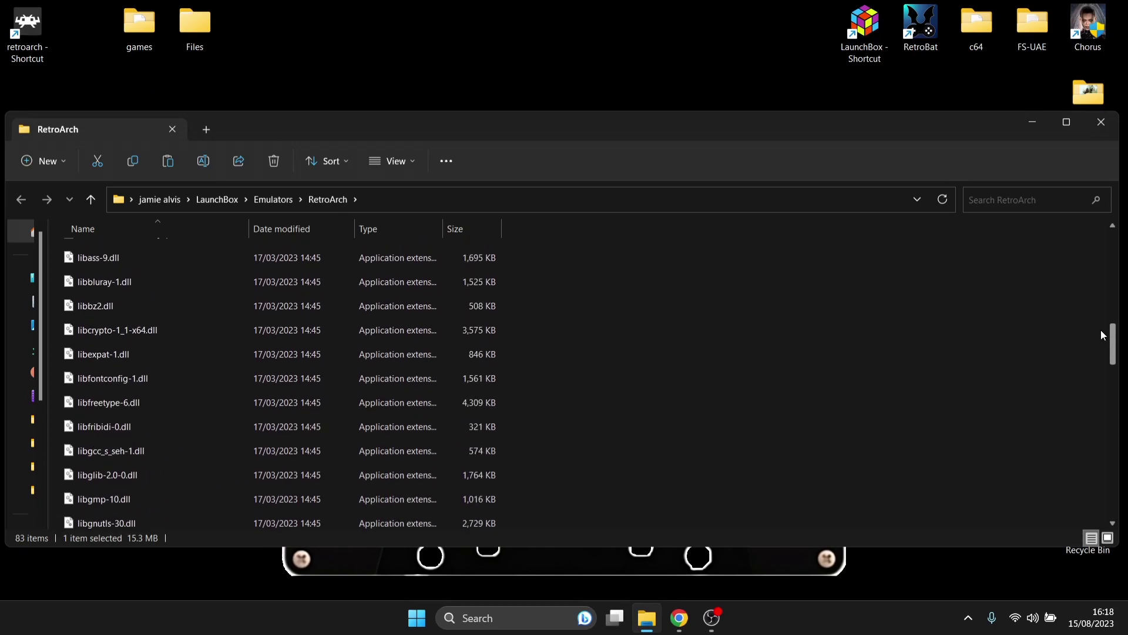
{"action": "scroll", "coordinate": [1101, 330], "scroll_direction": "up", "scroll_amount": 5}
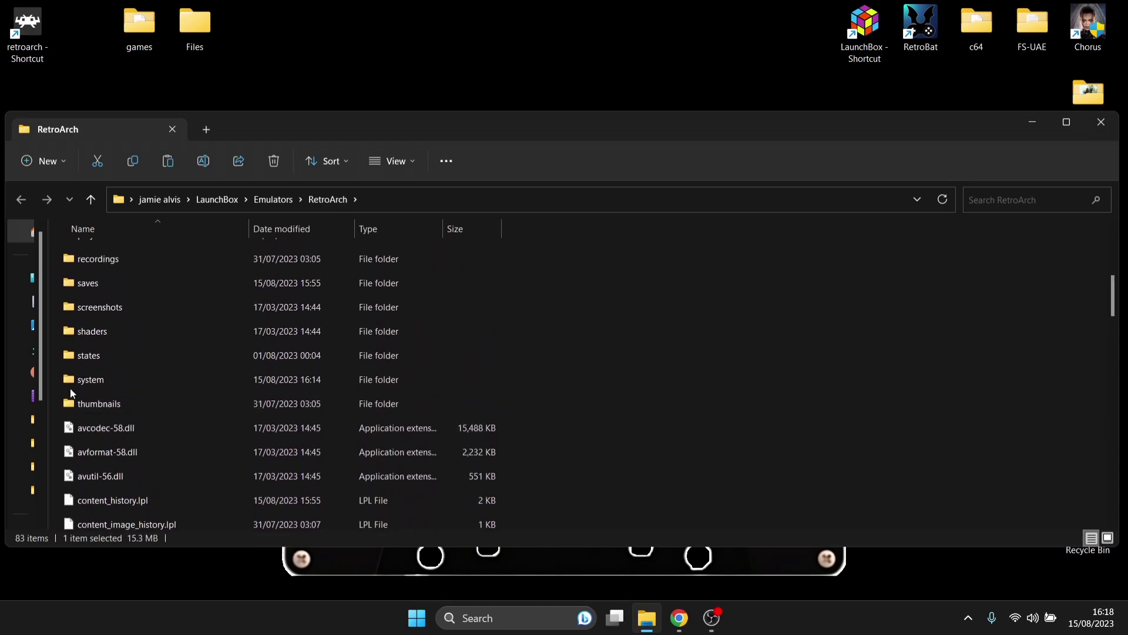
{"action": "double_click", "coordinate": [72, 381]}
Step: Create a new folder named same_cdi inside RetroArch's system folder
{"action": "right_click", "coordinate": [248, 369]}
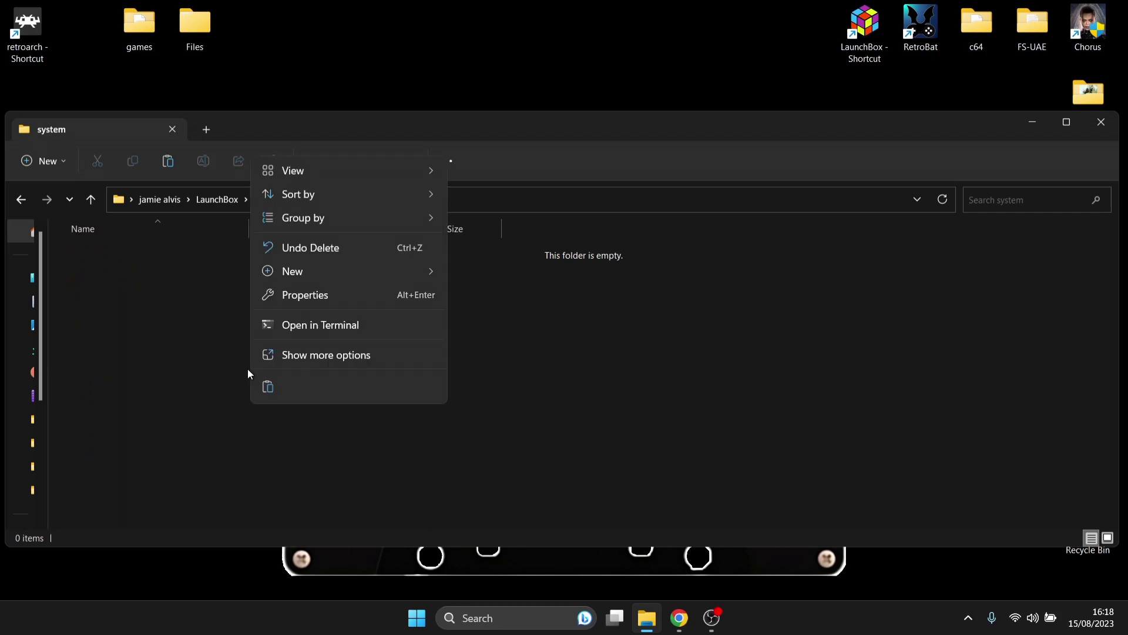
{"action": "mouse_move", "coordinate": [356, 269]}
{"action": "left_click", "coordinate": [527, 272]}
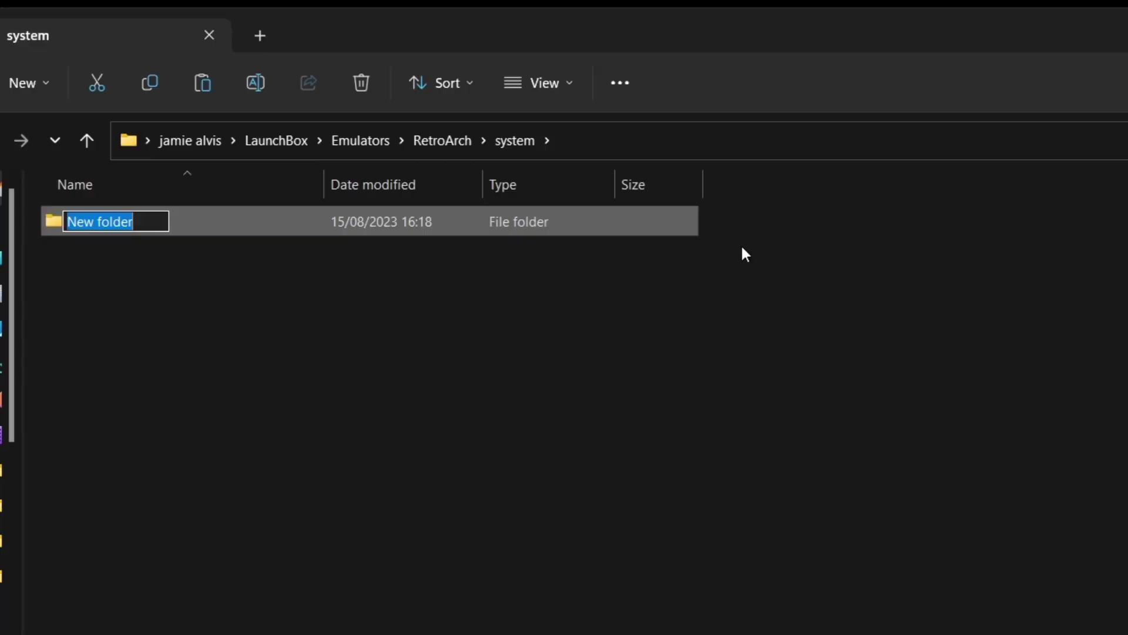
{"action": "type", "text": "s"}
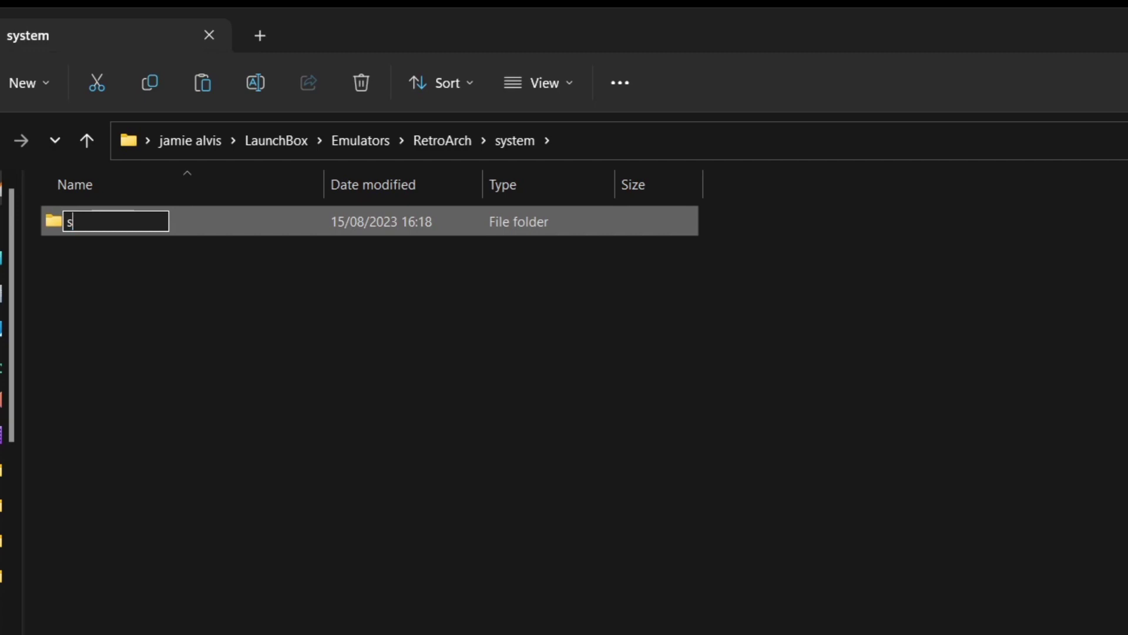
{"action": "type", "text": "ame_cdi"}
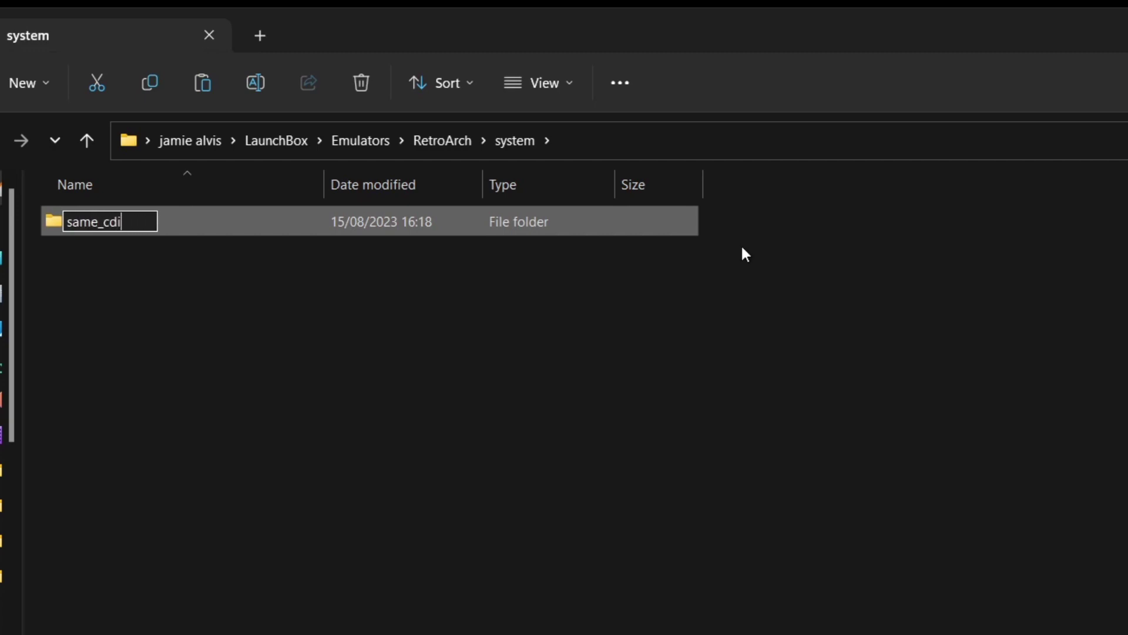
{"action": "key", "text": "Return"}
{"action": "left_click", "coordinate": [221, 322]}
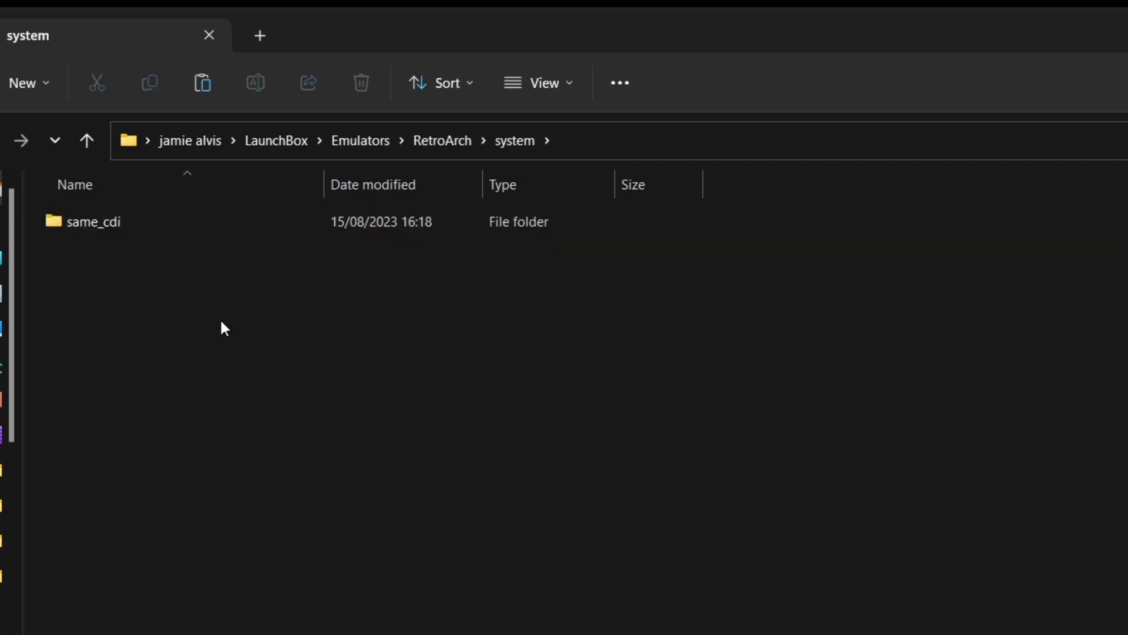
Step: Create a subfolder named bios inside the same_cdi folder
{"action": "double_click", "coordinate": [105, 223]}
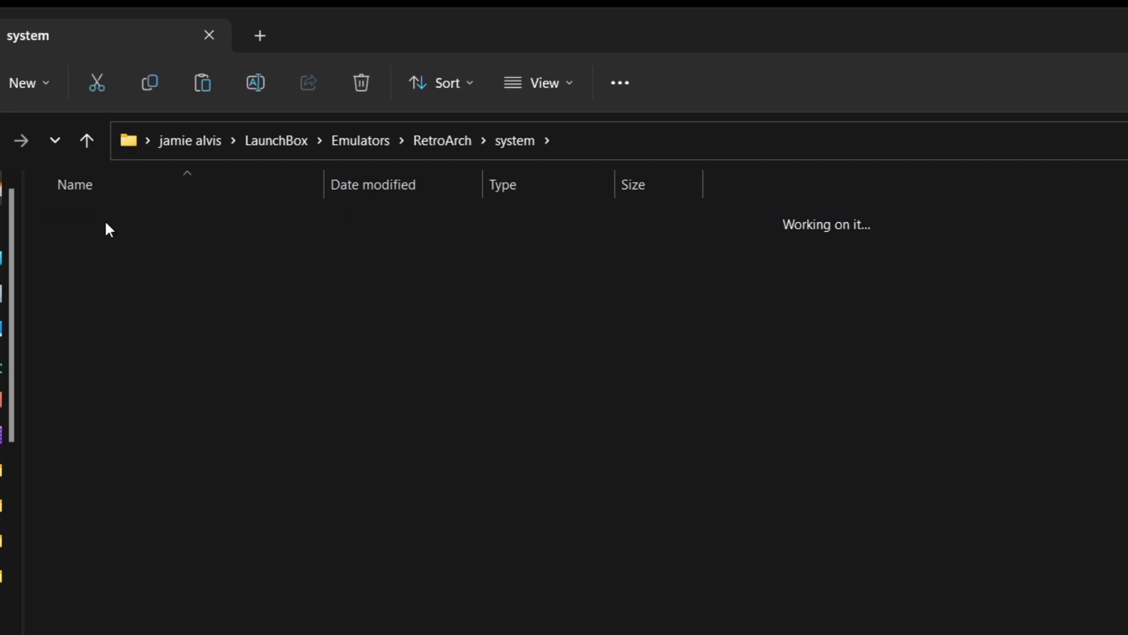
{"action": "right_click", "coordinate": [136, 247]}
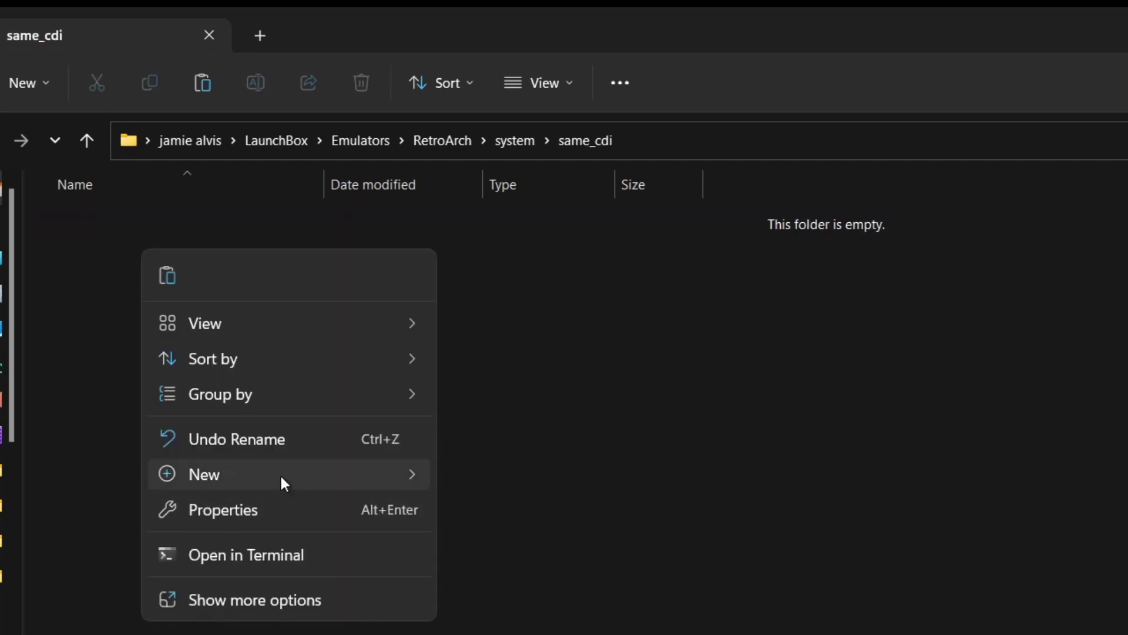
{"action": "mouse_move", "coordinate": [280, 474]}
{"action": "left_click", "coordinate": [478, 469]}
{"action": "type", "text": "bios"}
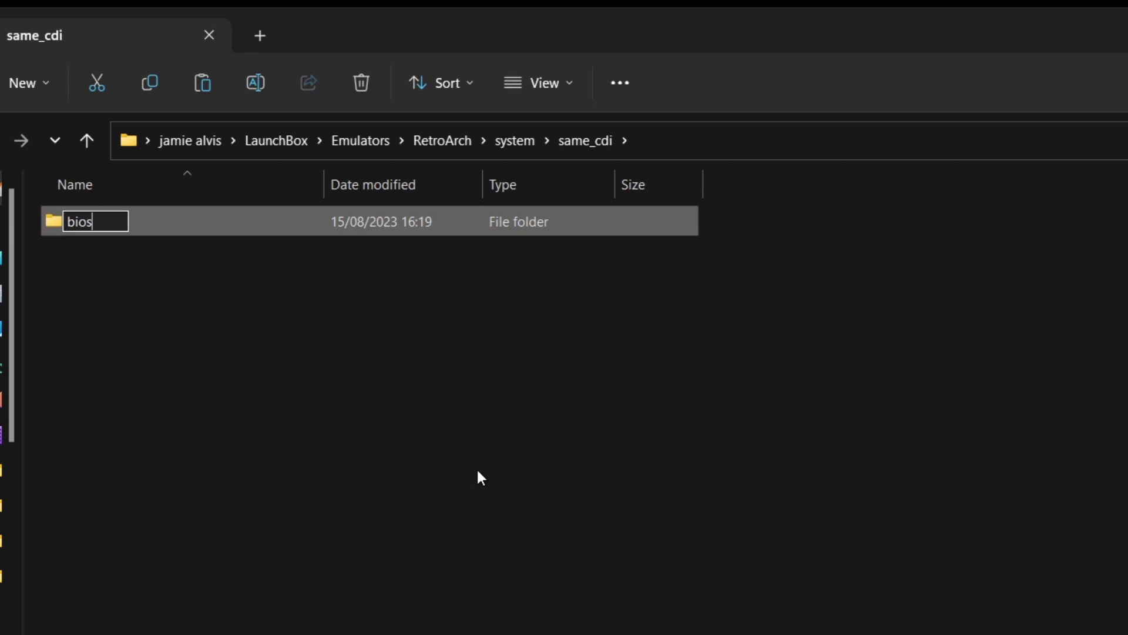
{"action": "key", "text": "Return"}
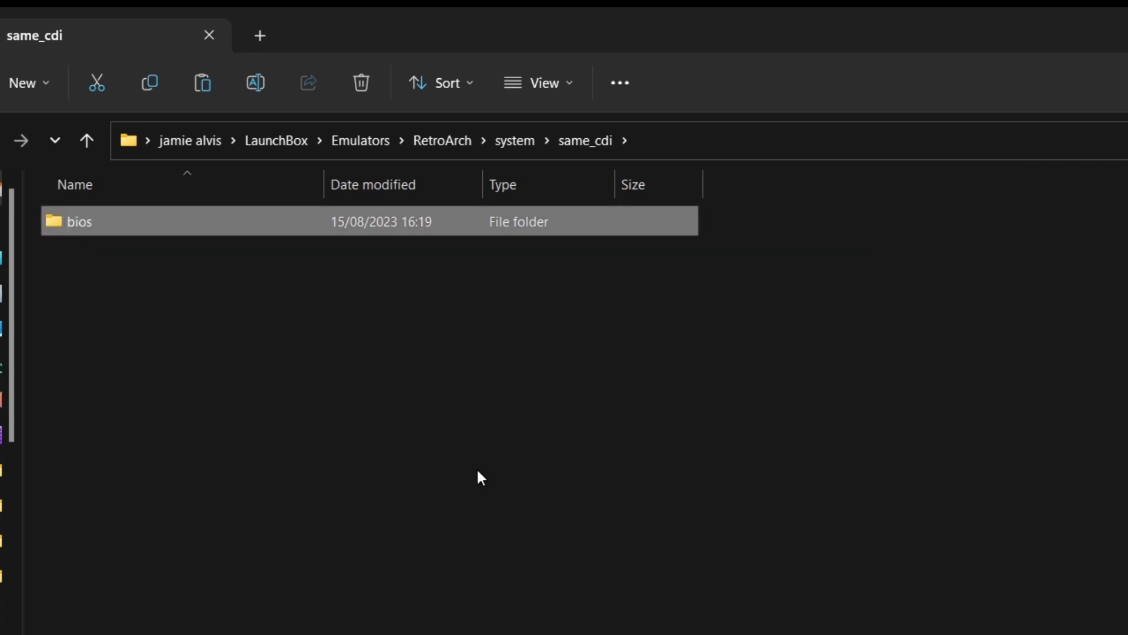
Step: Move the cdibios, cdimono1 and cdimono2 archives from the desktop's Files folder into the bios folder, and close both folder windows
{"action": "double_click", "coordinate": [96, 221]}
{"action": "double_click", "coordinate": [194, 25]}
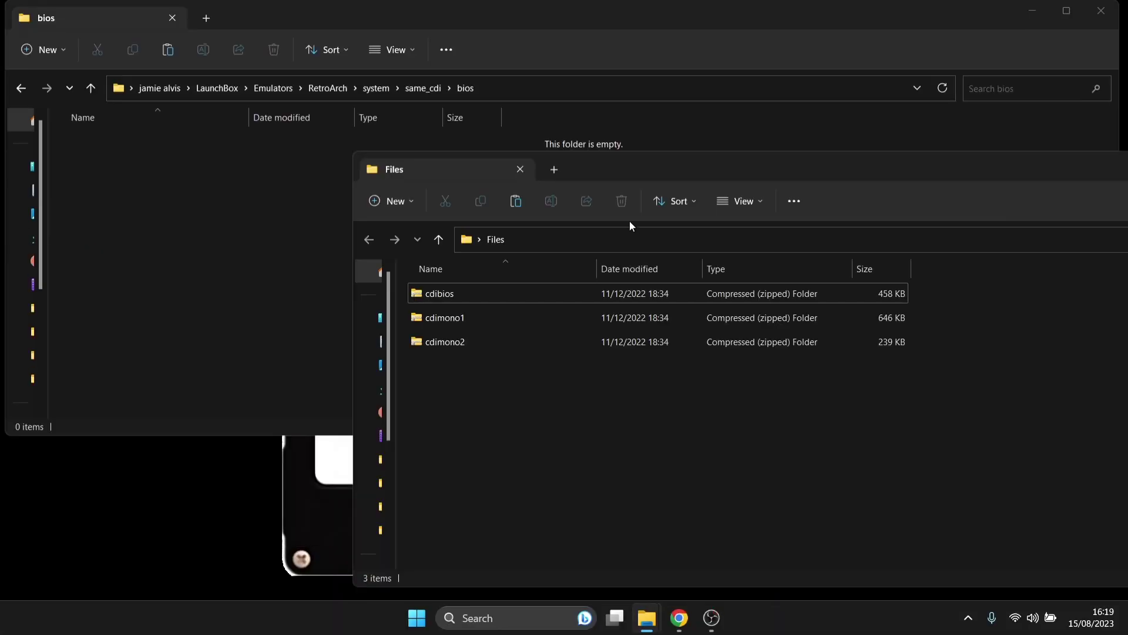
{"action": "left_click_drag", "start_coordinate": [608, 169], "coordinate": [679, 219]}
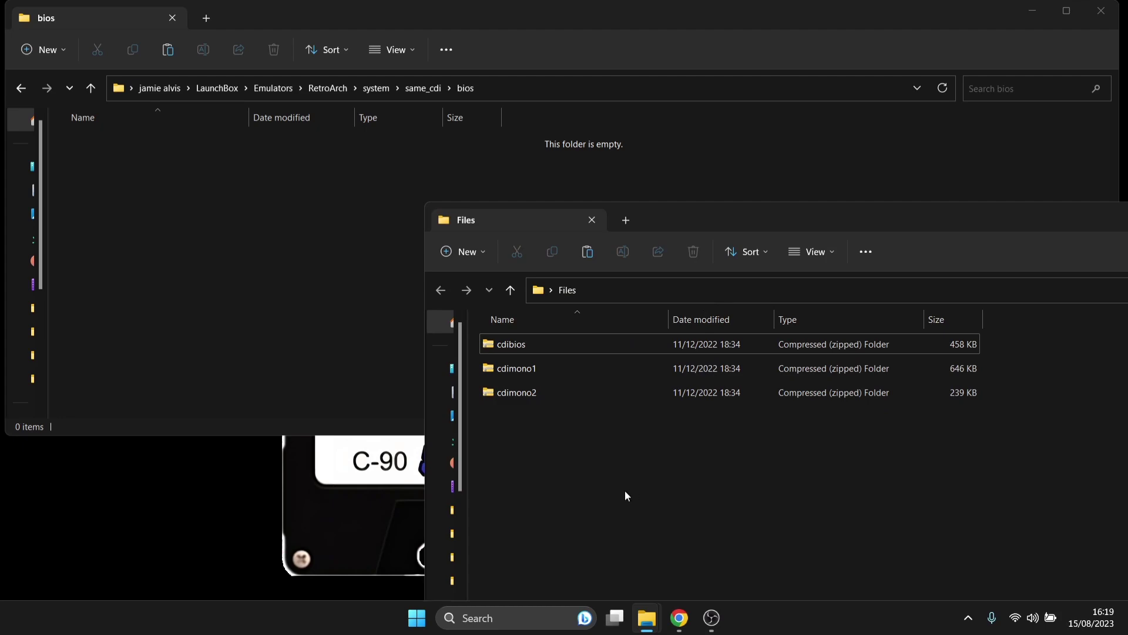
{"action": "left_click_drag", "start_coordinate": [626, 490], "coordinate": [219, 243]}
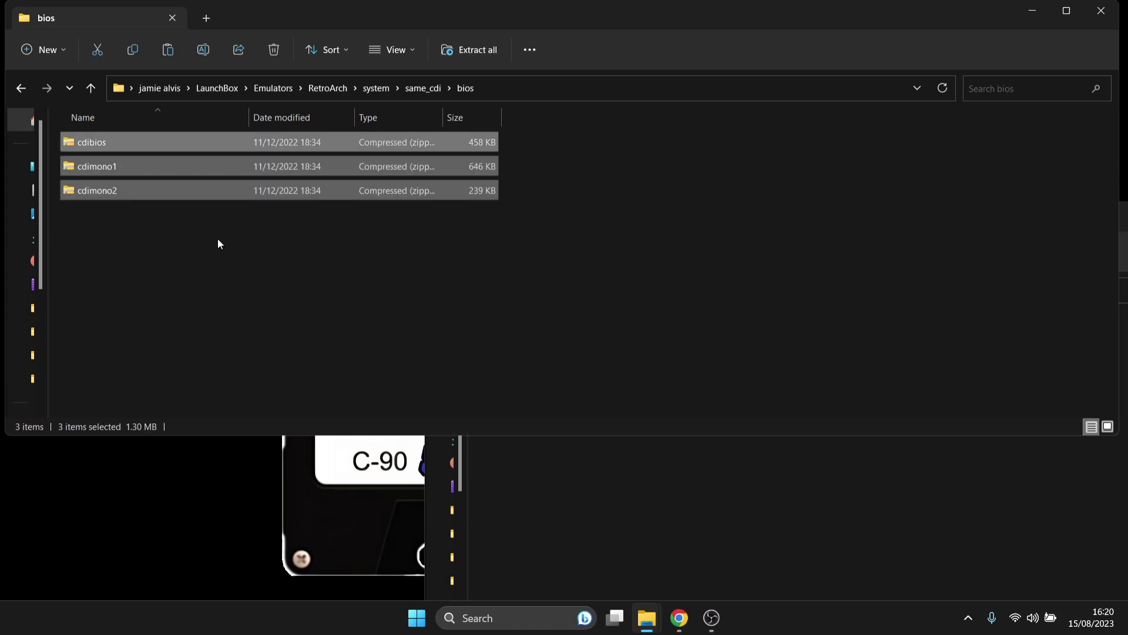
{"action": "left_click", "coordinate": [1100, 10]}
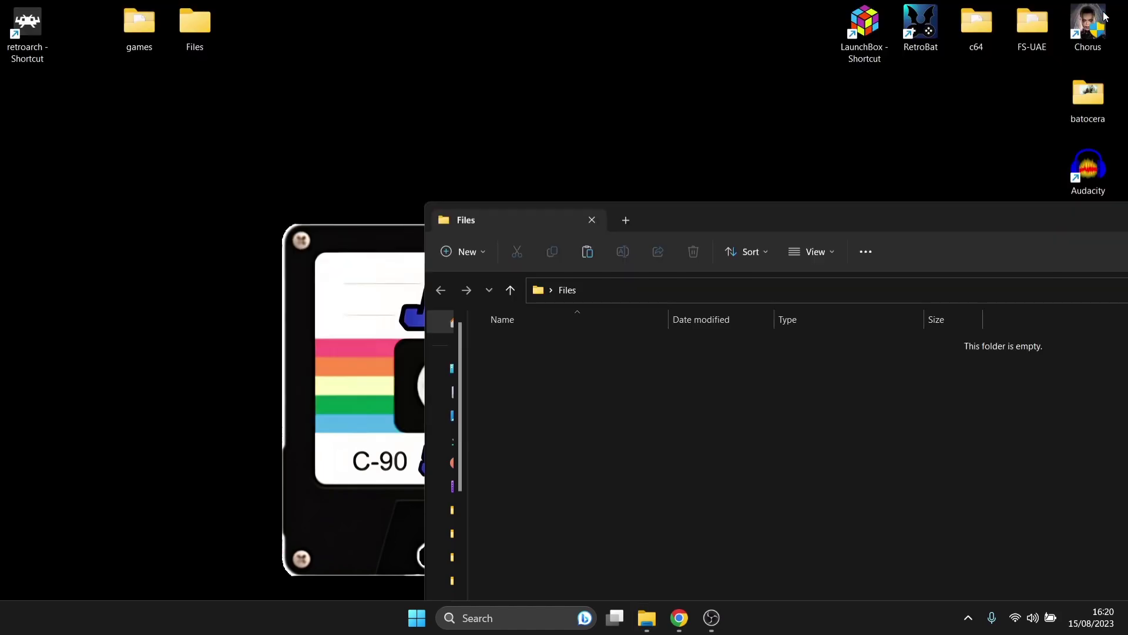
{"action": "double_click", "coordinate": [534, 201]}
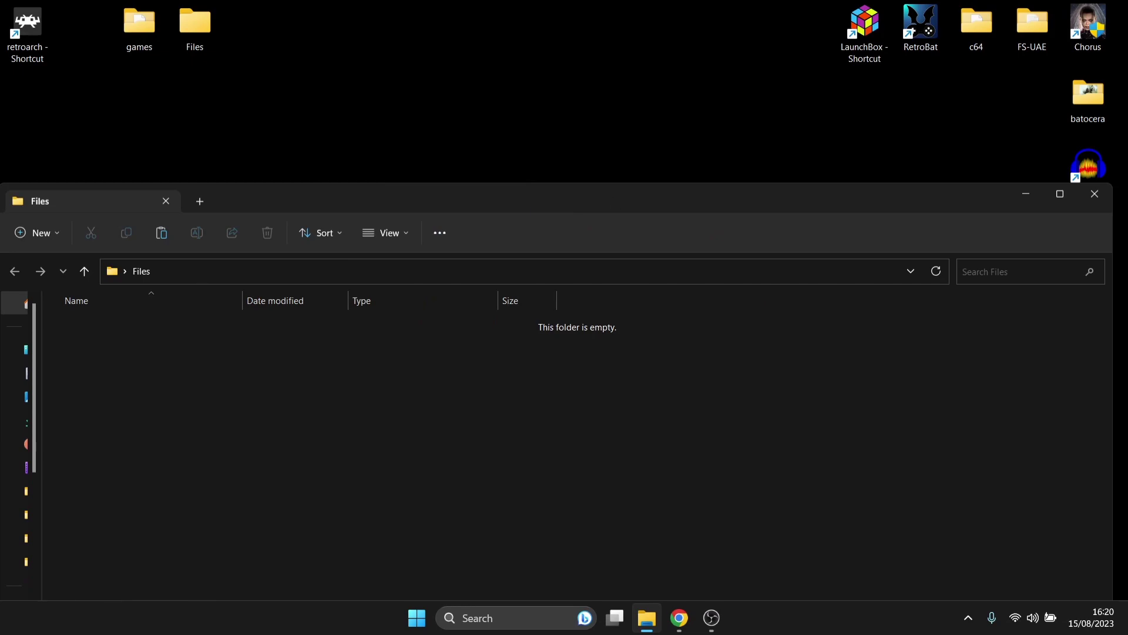
{"action": "left_click", "coordinate": [1096, 194]}
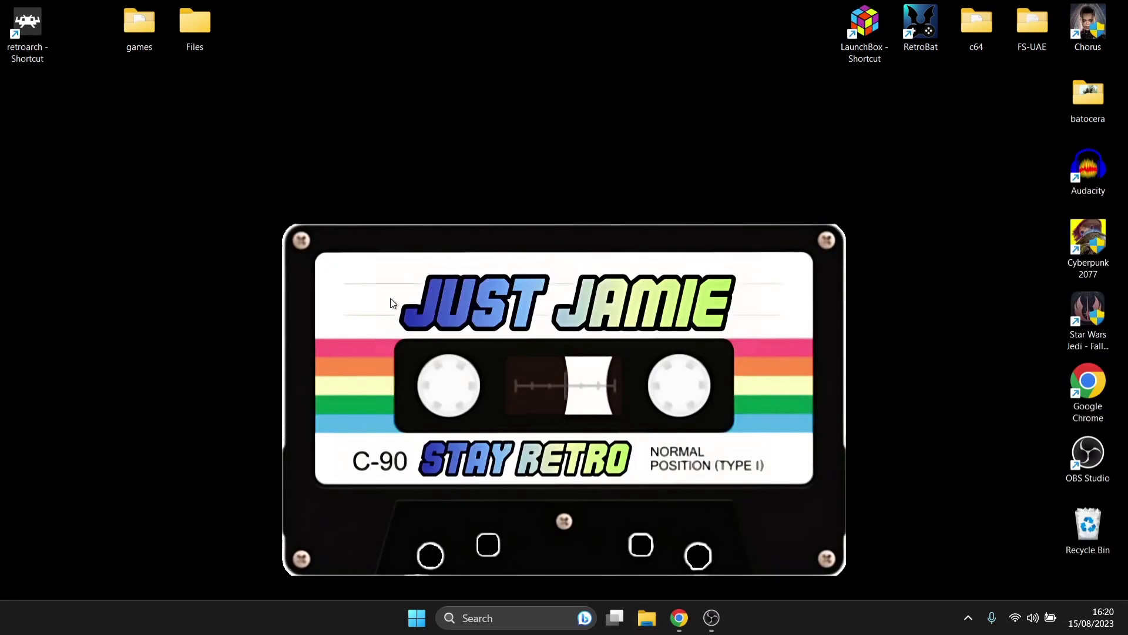
Step: Launch RetroArch from the desktop and open the Core Downloader in its Online Updater
{"action": "double_click", "coordinate": [32, 29]}
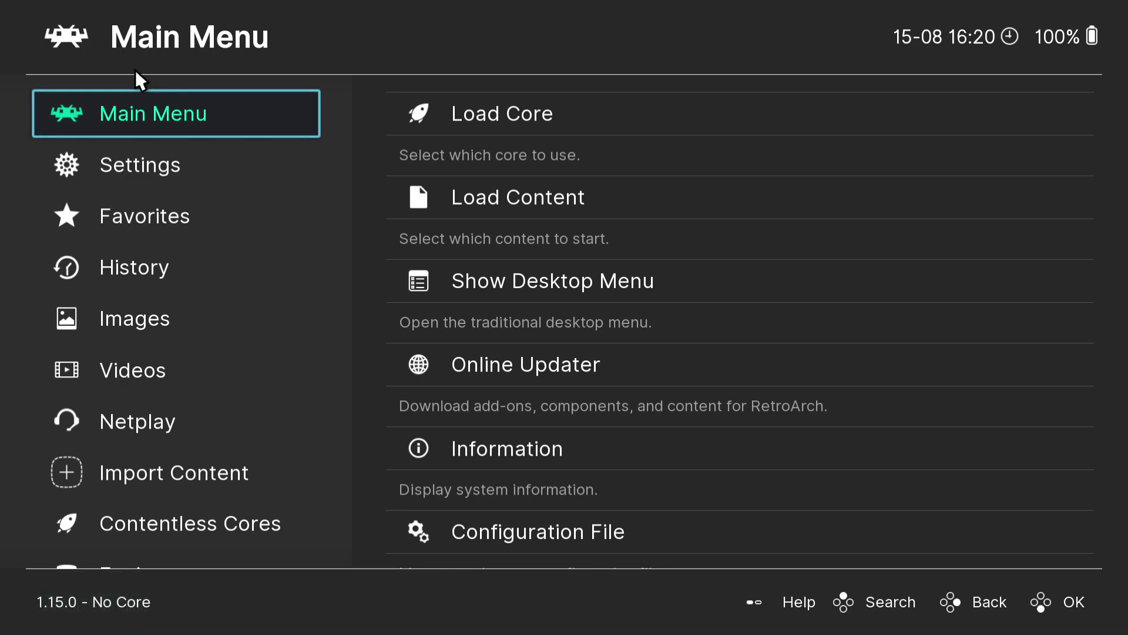
{"action": "left_click", "coordinate": [539, 364]}
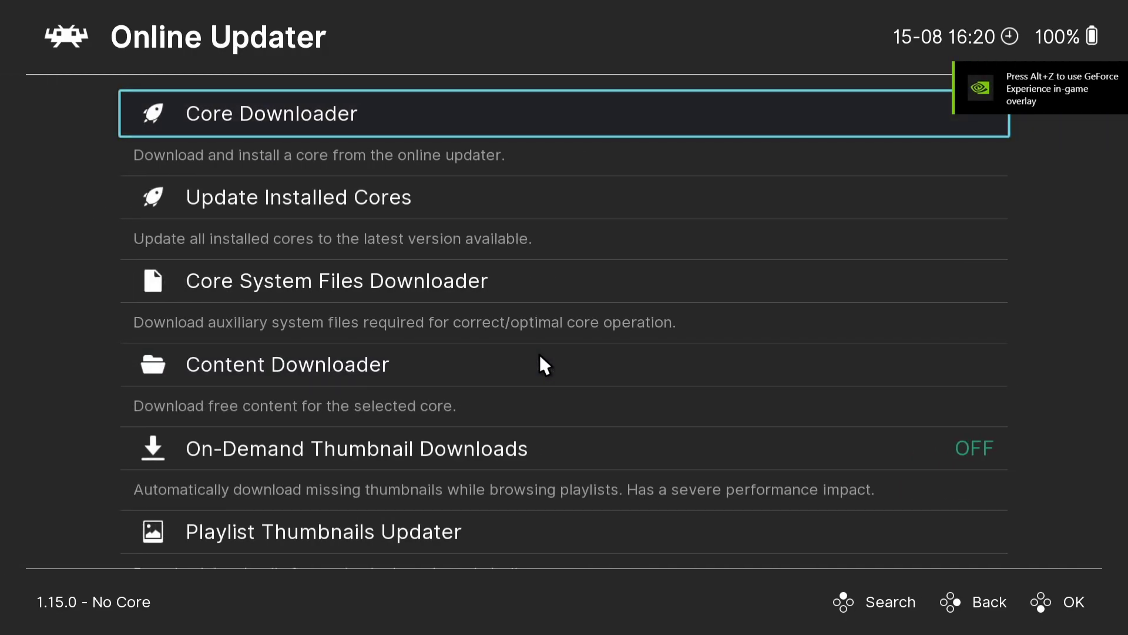
{"action": "left_click", "coordinate": [301, 108]}
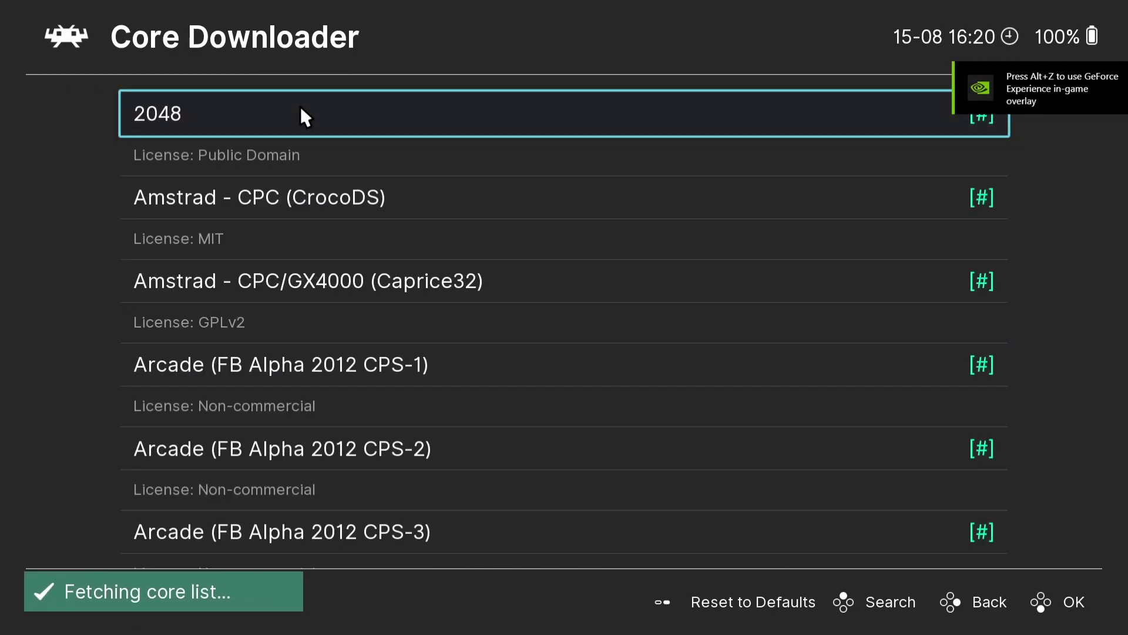
Step: Download the Philips - CDi (SAME CDi) core from the core list and return to the Main Menu
{"action": "key", "text": "Up"}
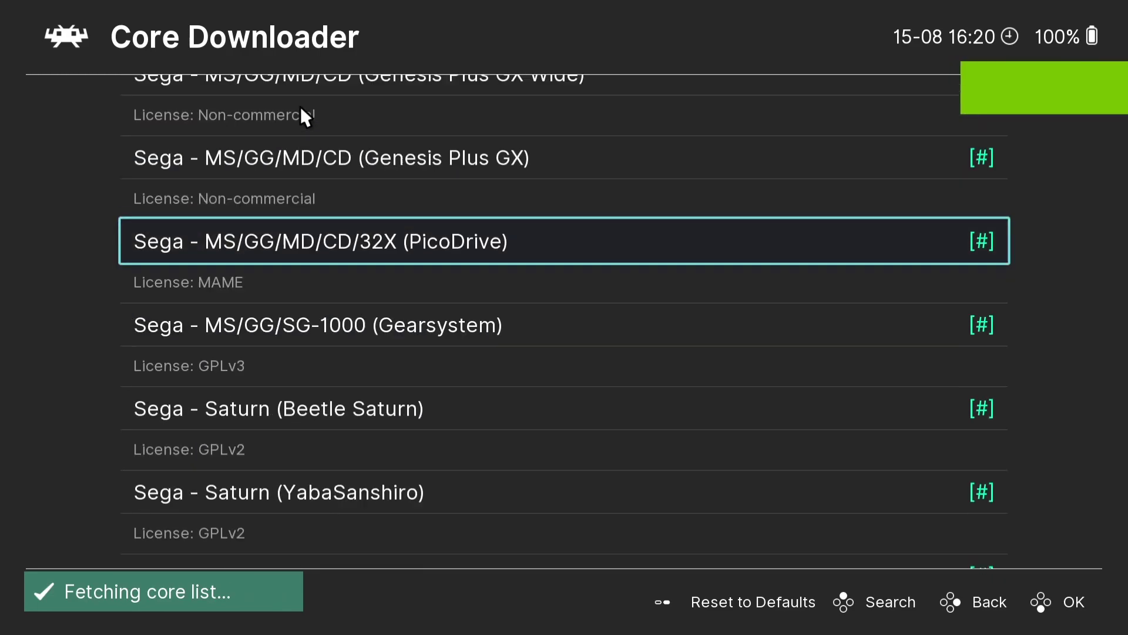
{"action": "key", "text": "Down"}
{"action": "key", "text": "Down"}
{"action": "key", "text": "Down"}
{"action": "key", "text": "Down"}
{"action": "key", "text": "Down"}
{"action": "key", "text": "Down"}
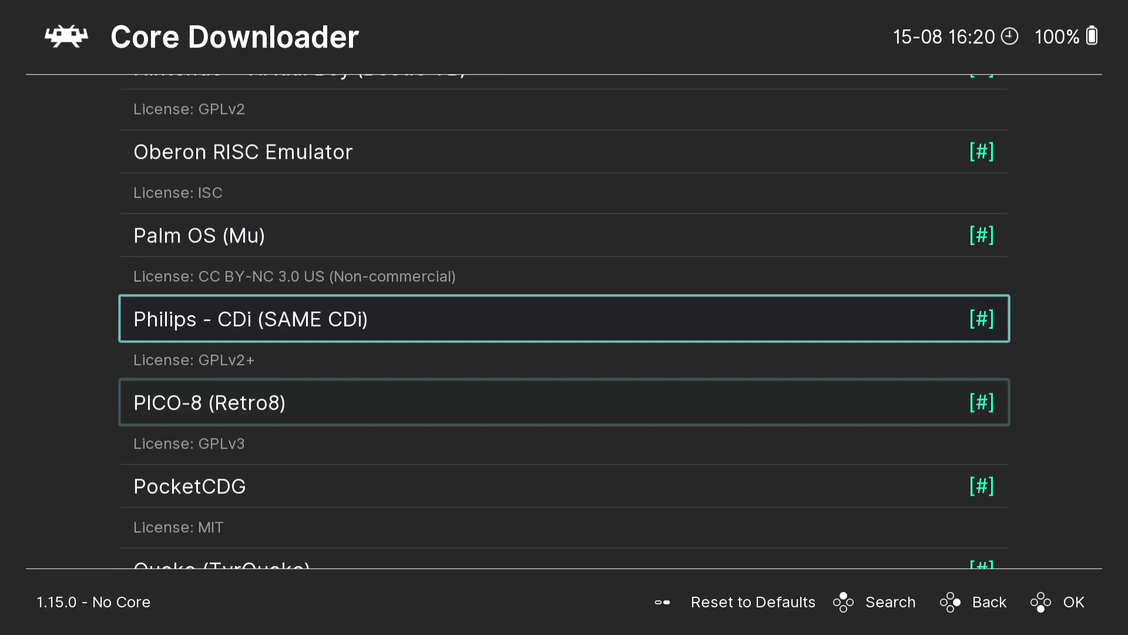
{"action": "key", "text": "Down"}
{"action": "key", "text": "Up"}
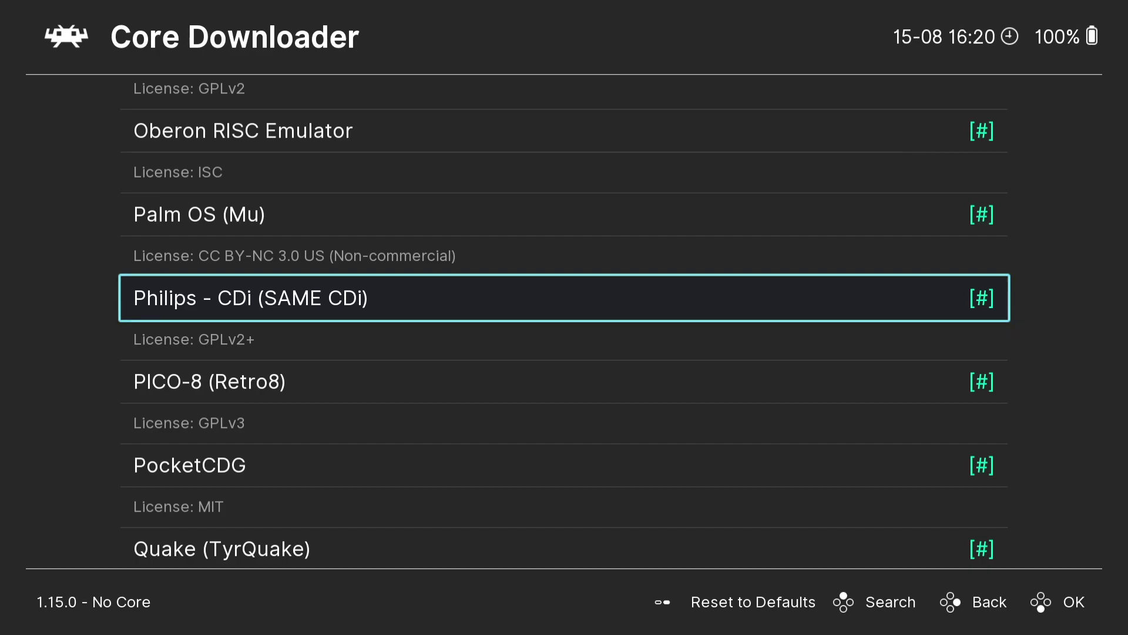
{"action": "key", "text": "Up"}
{"action": "key", "text": "Down"}
{"action": "key", "text": "Return"}
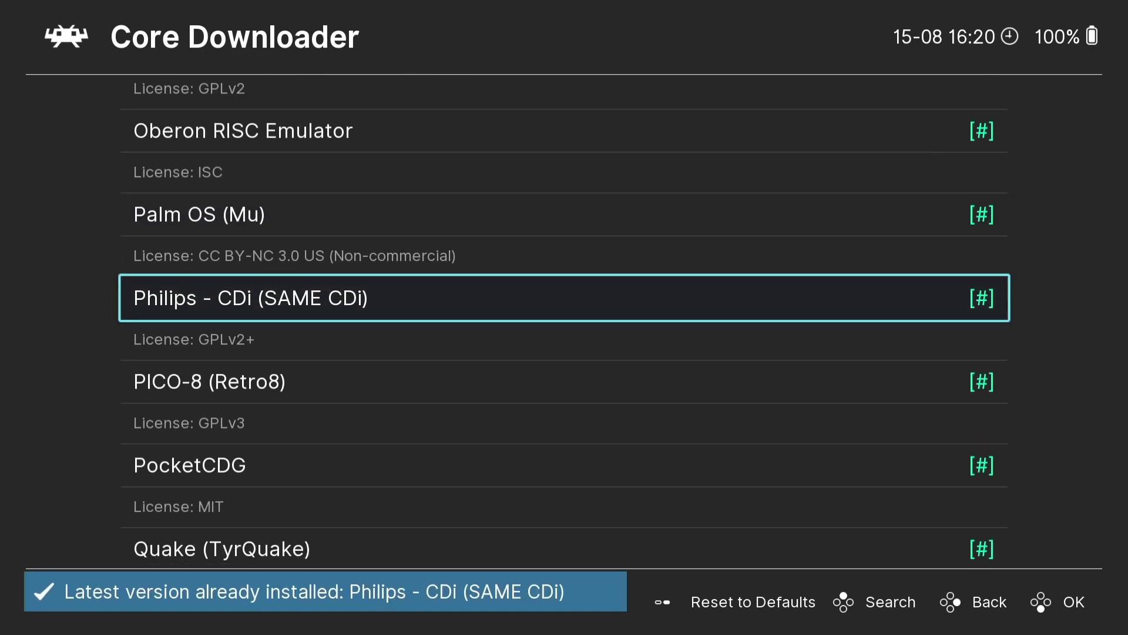
{"action": "key", "text": "BackSpace"}
{"action": "key", "text": "BackSpace"}
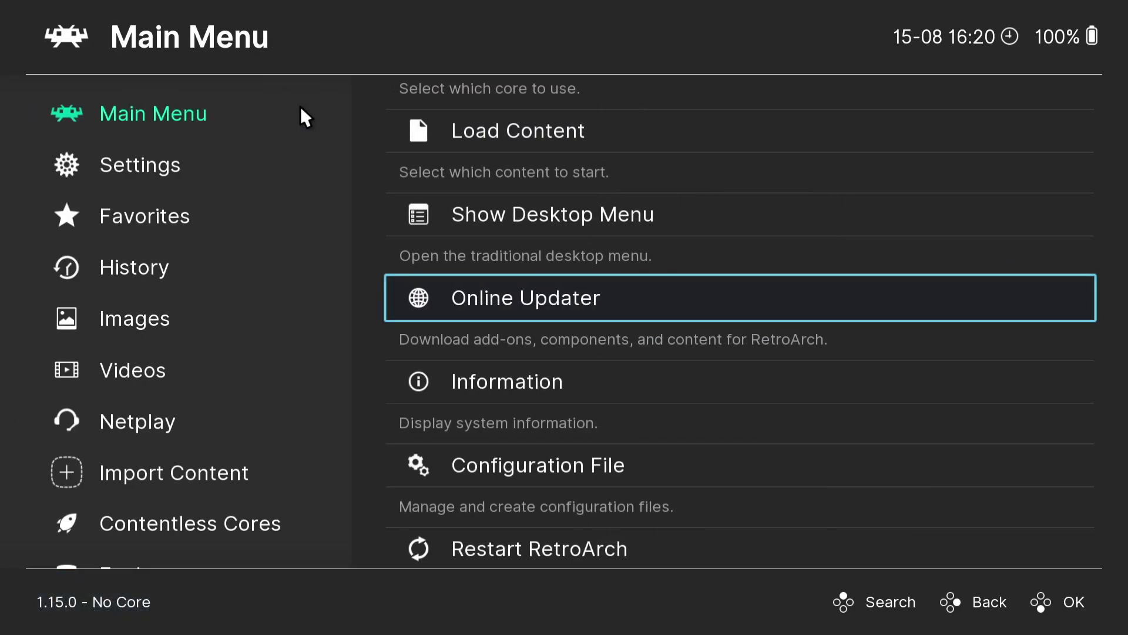
Step: Open Load Content from the Main Menu and browse into the C:\ drive
{"action": "key", "text": "Up"}
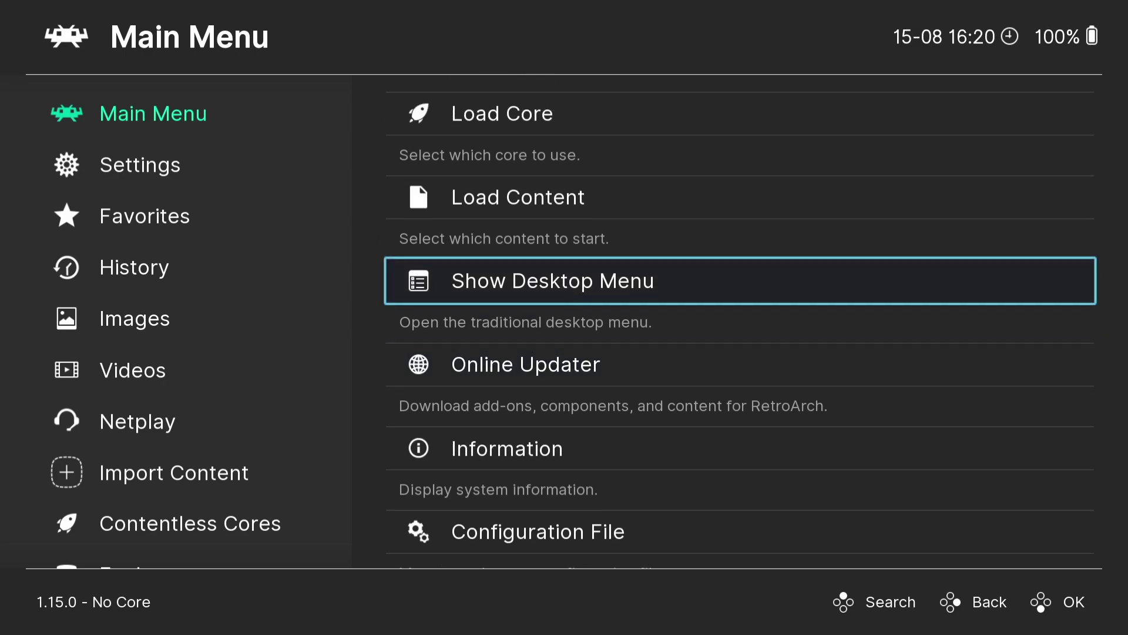
{"action": "key", "text": "Up"}
{"action": "key", "text": "Up"}
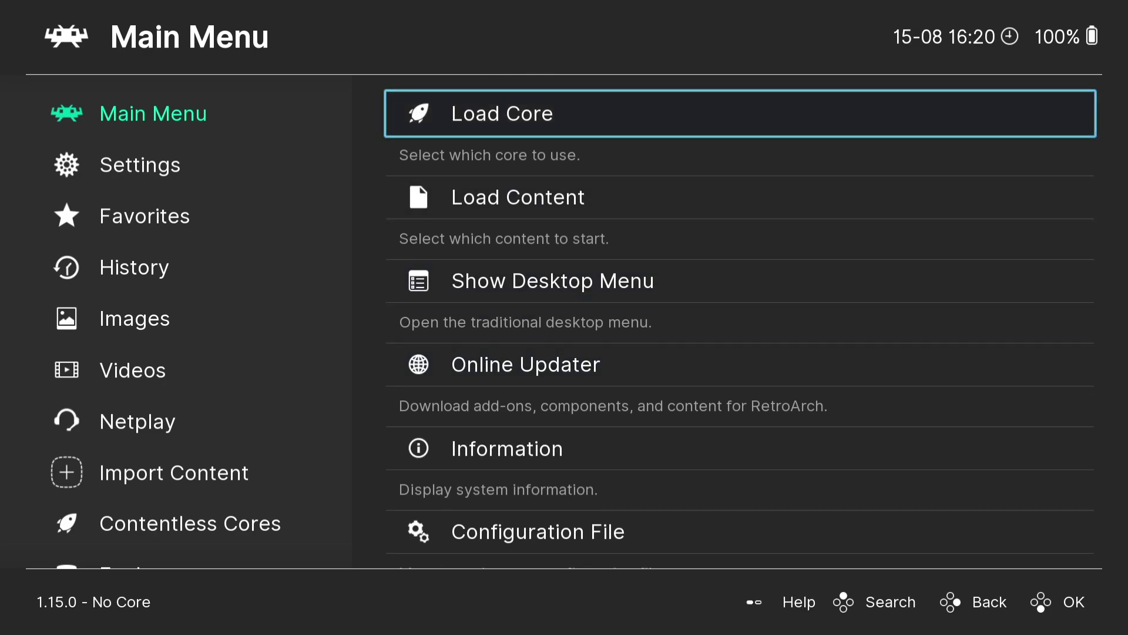
{"action": "key", "text": "Down"}
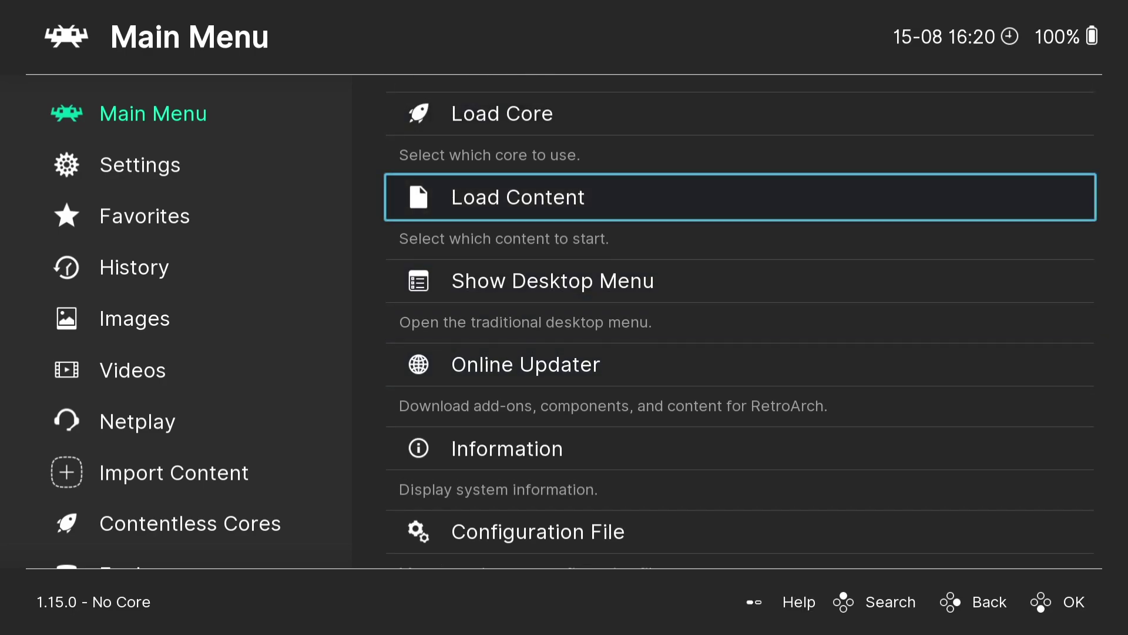
{"action": "key", "text": "Return"}
{"action": "key", "text": "Down"}
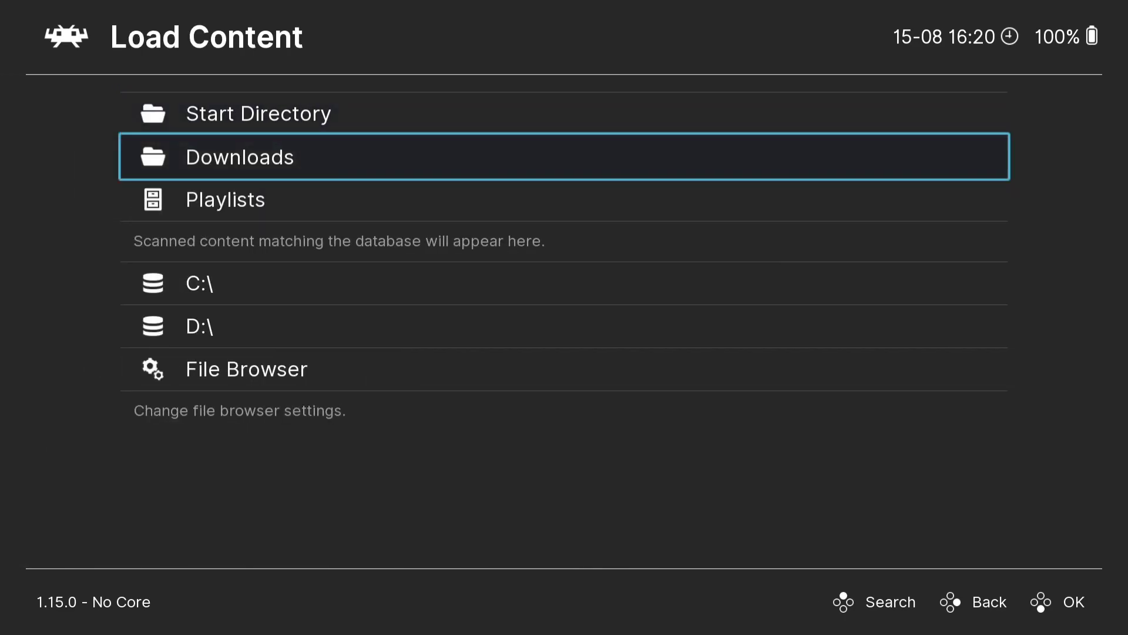
{"action": "key", "text": "Down"}
{"action": "key", "text": "Down"}
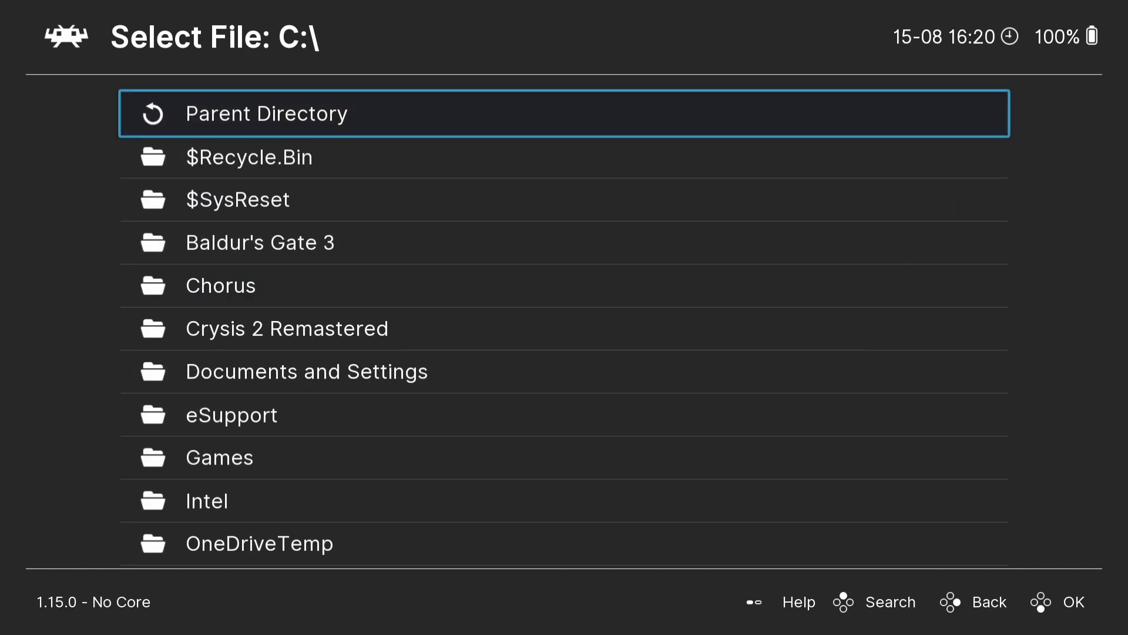
Step: Open the Users folder on the C:\ drive and enter the personal user profile folder
{"action": "key", "text": "Down"}
{"action": "key", "text": "Down"}
{"action": "key", "text": "Down"}
{"action": "key", "text": "Down"}
{"action": "key", "text": "Down"}
{"action": "key", "text": "Down"}
{"action": "key", "text": "Down"}
{"action": "key", "text": "Down"}
{"action": "key", "text": "Down"}
{"action": "key", "text": "Down"}
{"action": "key", "text": "Down"}
{"action": "key", "text": "Down"}
{"action": "key", "text": "Down"}
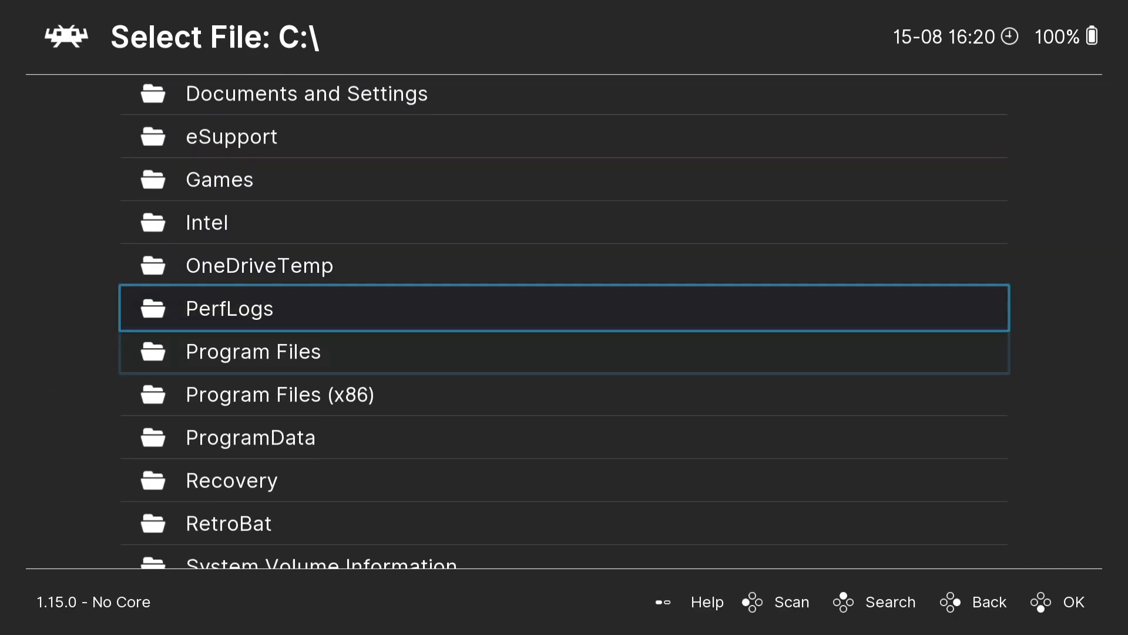
{"action": "key", "text": "Down"}
{"action": "key", "text": "Down"}
{"action": "key", "text": "Down"}
{"action": "key", "text": "Down"}
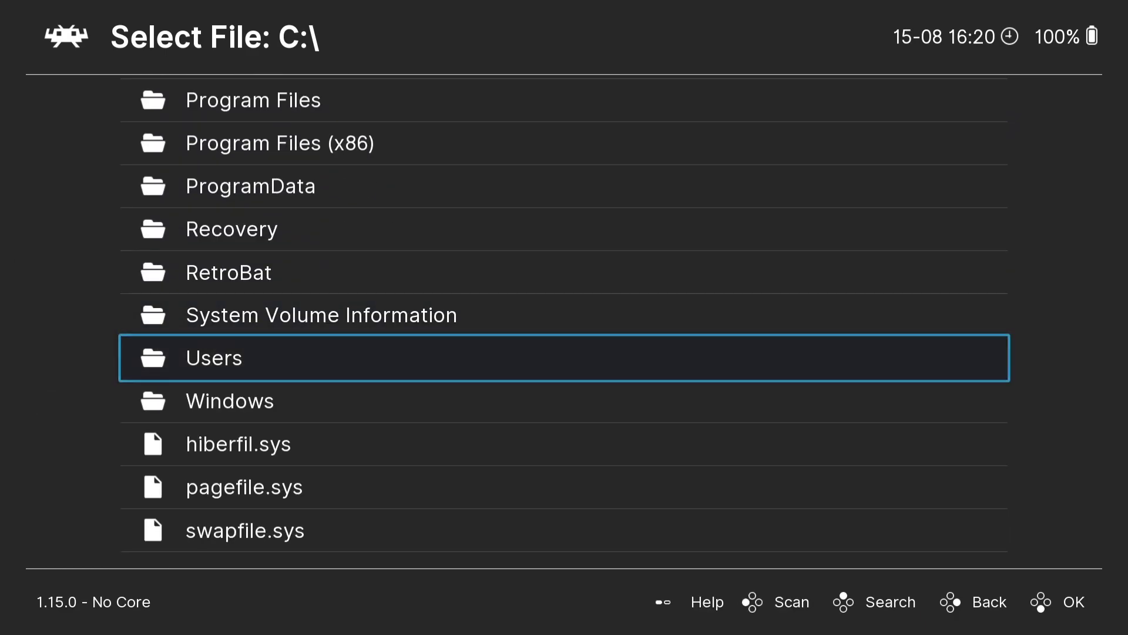
{"action": "key", "text": "Return"}
{"action": "key", "text": "Down"}
{"action": "key", "text": "Down"}
{"action": "key", "text": "Down"}
{"action": "key", "text": "Down"}
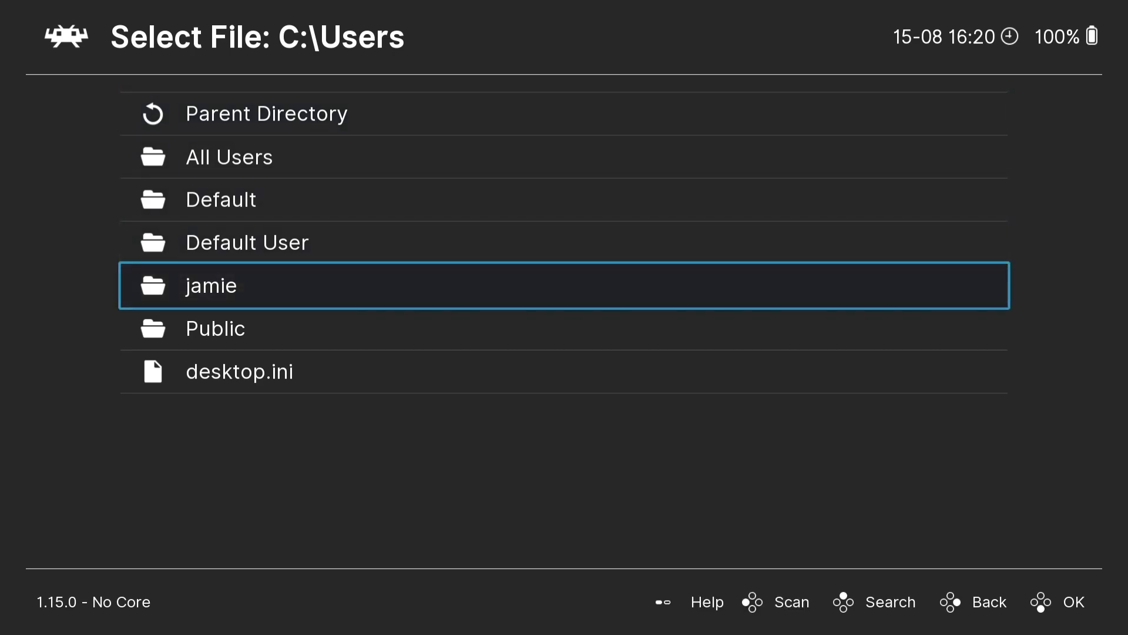
{"action": "key", "text": "Return"}
Step: Browse from the user profile folder into the Desktop folder and open its games folder
{"action": "key", "text": "Down"}
{"action": "key", "text": "Down"}
{"action": "key", "text": "Down"}
{"action": "key", "text": "Down"}
{"action": "key", "text": "Down"}
{"action": "key", "text": "Down"}
{"action": "key", "text": "Down"}
{"action": "key", "text": "Up"}
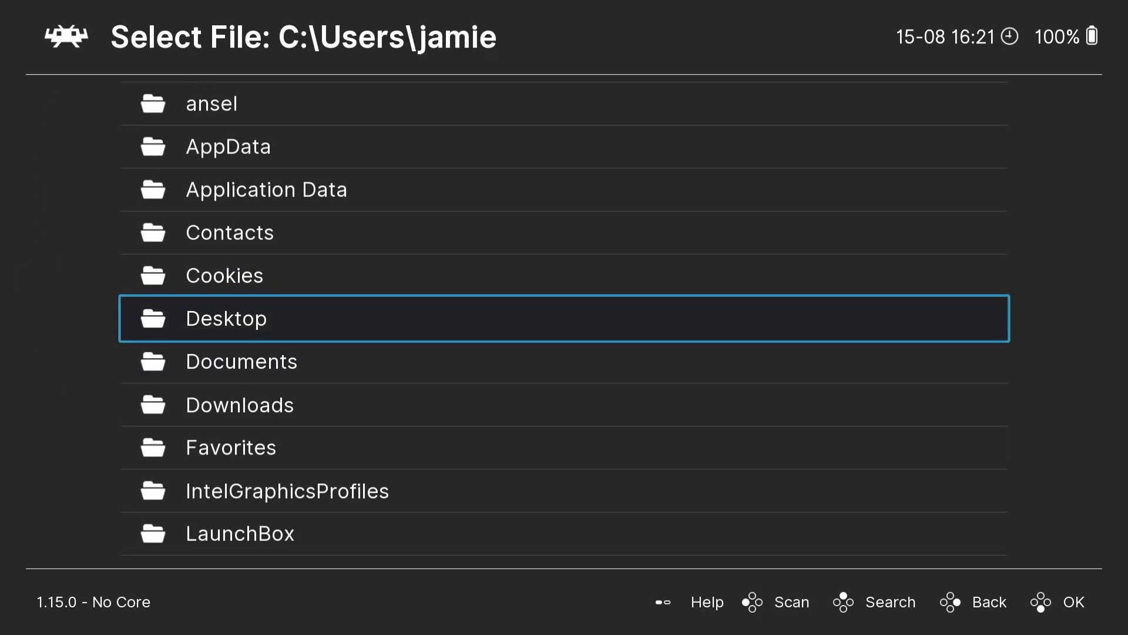
{"action": "key", "text": "Return"}
{"action": "key", "text": "Down"}
{"action": "key", "text": "Down"}
{"action": "key", "text": "Down"}
{"action": "key", "text": "Down"}
{"action": "key", "text": "Down"}
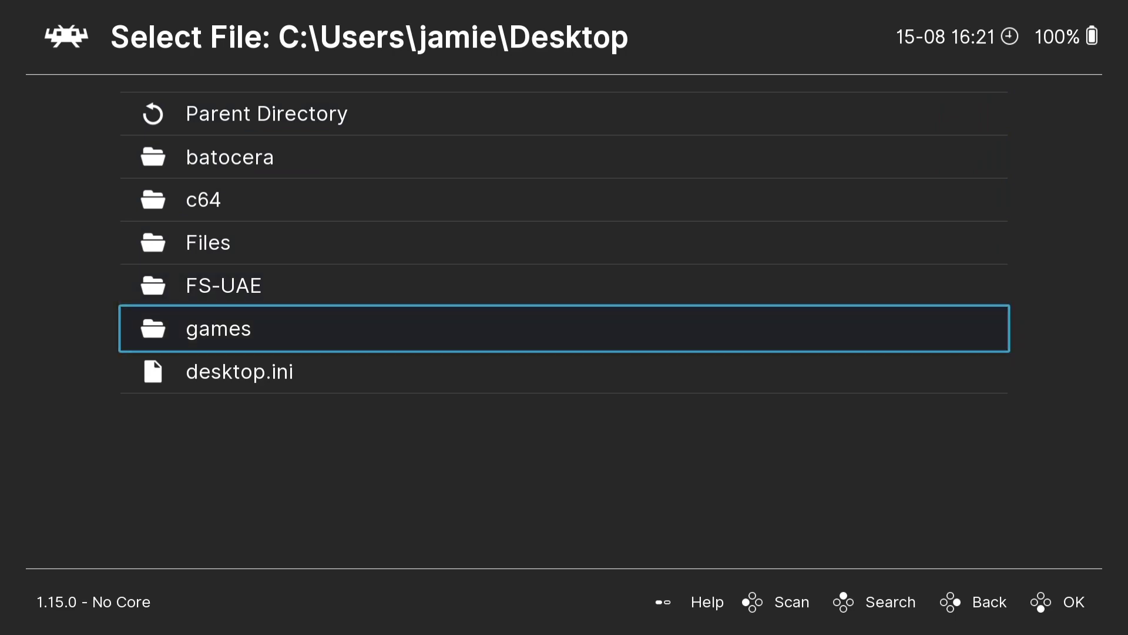
{"action": "key", "text": "Return"}
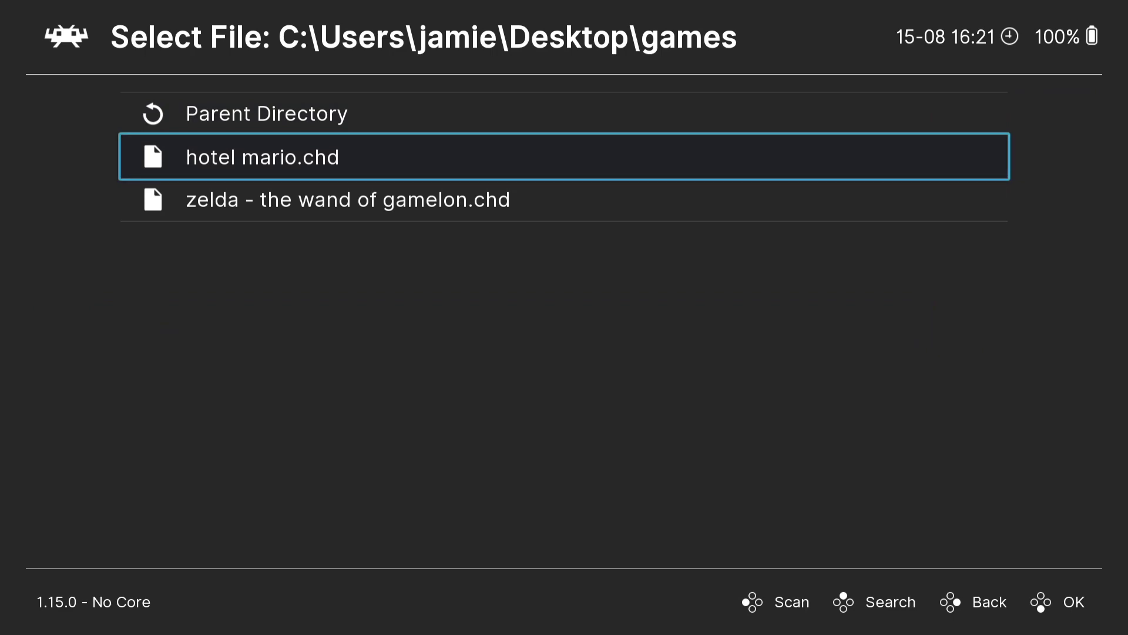
Step: Load hotel mario.chd with the Philips - CDi (SAME CDi) core
{"action": "key", "text": "Return"}
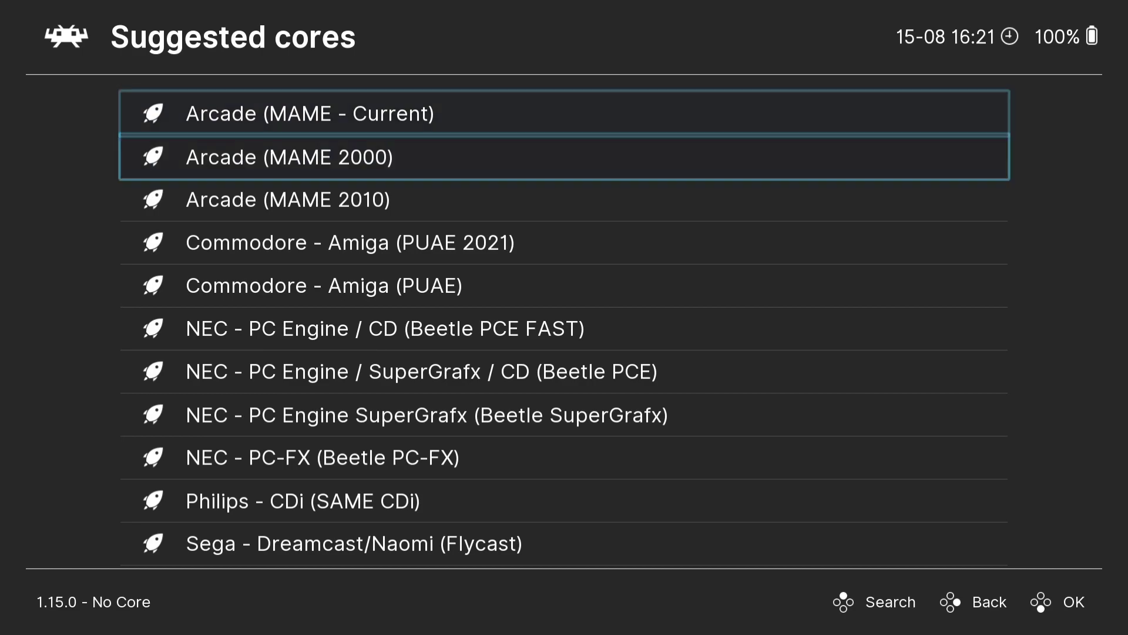
{"action": "key", "text": "Down"}
{"action": "key", "text": "Down"}
{"action": "key", "text": "Down"}
{"action": "key", "text": "Down"}
{"action": "key", "text": "Down"}
{"action": "key", "text": "Down"}
{"action": "key", "text": "Down"}
{"action": "key", "text": "Down"}
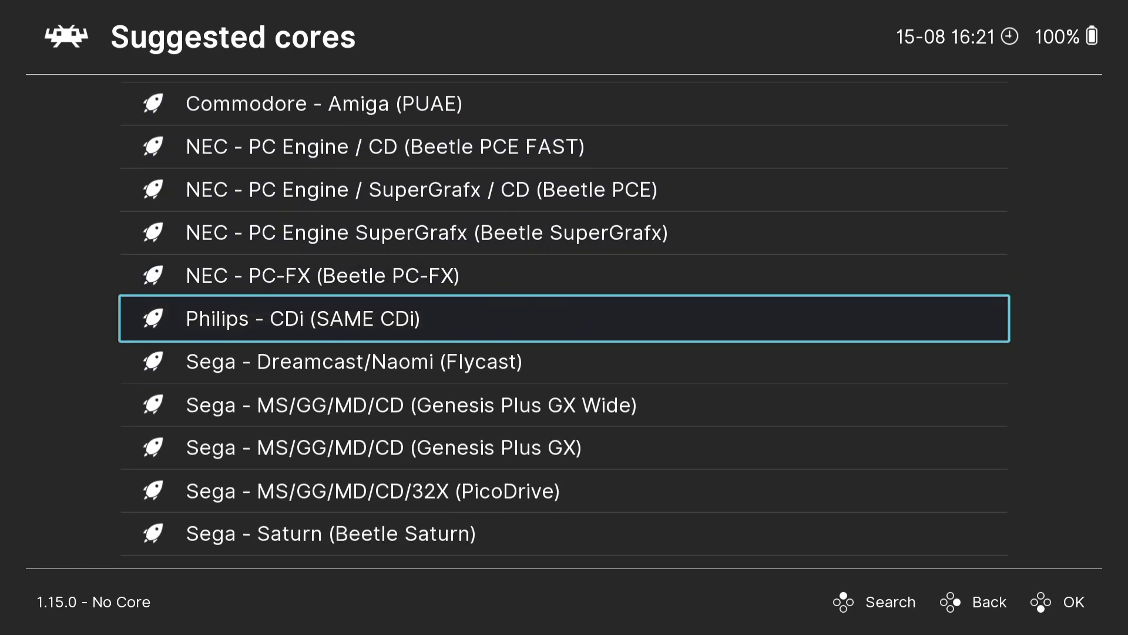
{"action": "key", "text": "Up"}
{"action": "key", "text": "Up"}
{"action": "key", "text": "Up"}
{"action": "key", "text": "Up"}
{"action": "key", "text": "Up"}
{"action": "key", "text": "Up"}
{"action": "key", "text": "Down"}
{"action": "key", "text": "Down"}
{"action": "key", "text": "Down"}
{"action": "key", "text": "Down"}
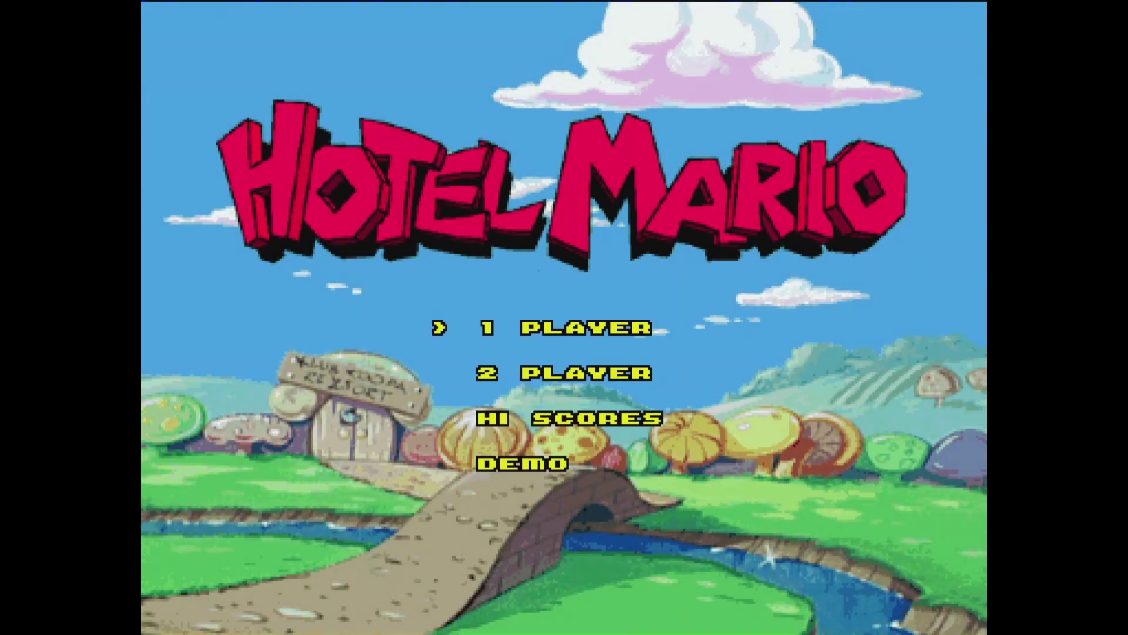
Step: Start a 1 Player game of Hotel Mario, begin Stage 1 and walk Mario along the middle floor
{"action": "key", "text": "Return"}
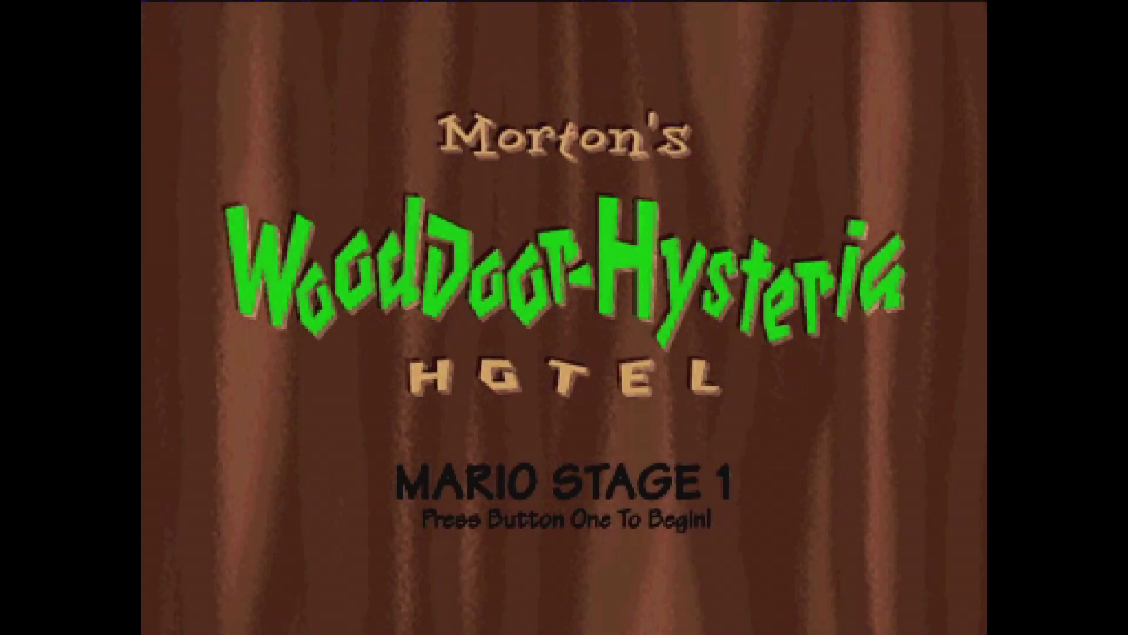
{"action": "key", "text": "Return"}
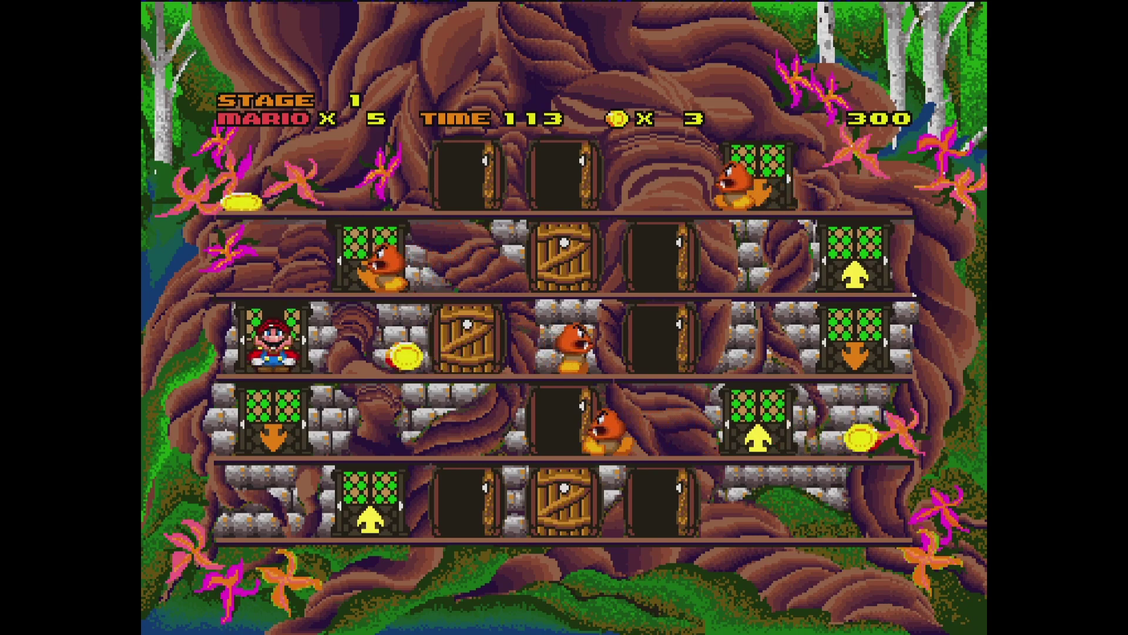
{"action": "key", "text": "Right"}
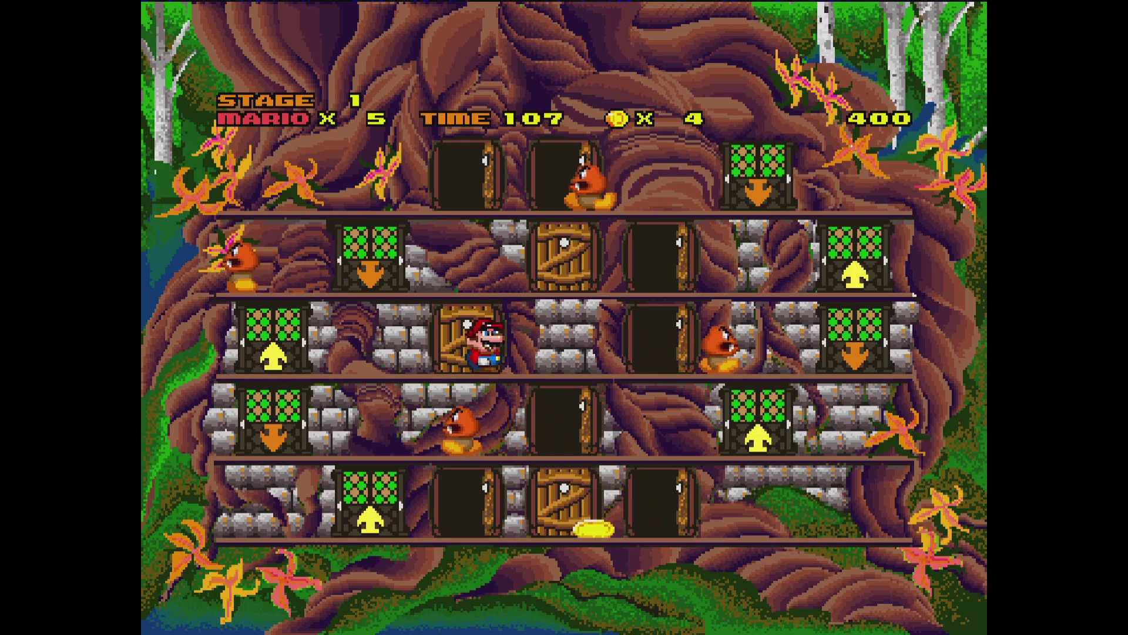
Step: Pause the game with the Quick Menu and open the Core Options
{"action": "key", "text": "F1"}
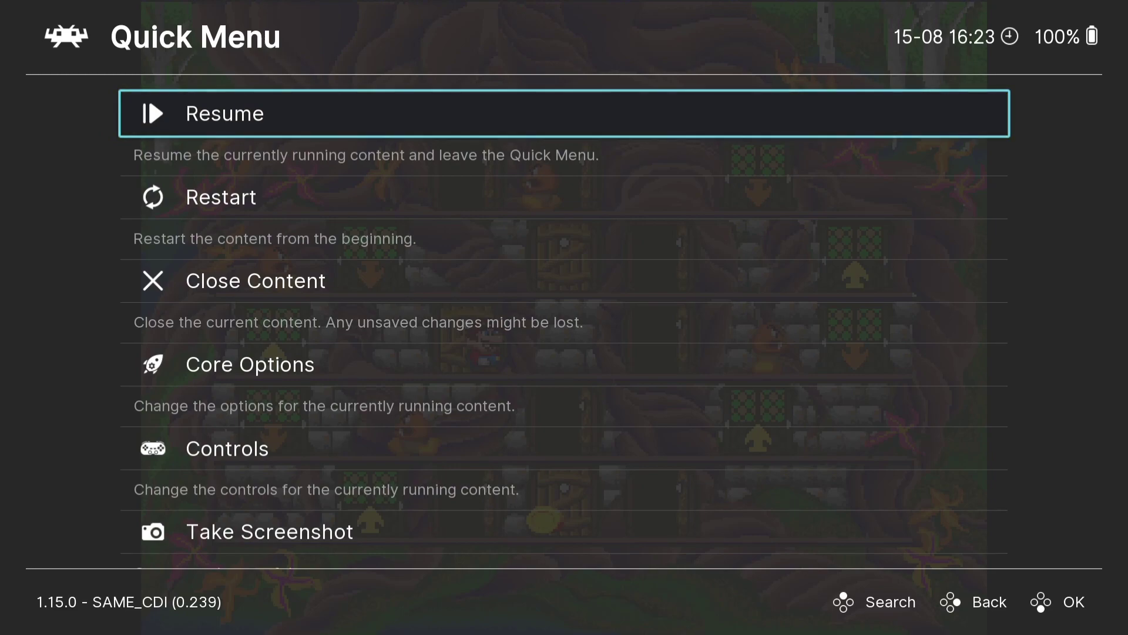
{"action": "key", "text": "Down"}
{"action": "key", "text": "Down"}
{"action": "key", "text": "Down"}
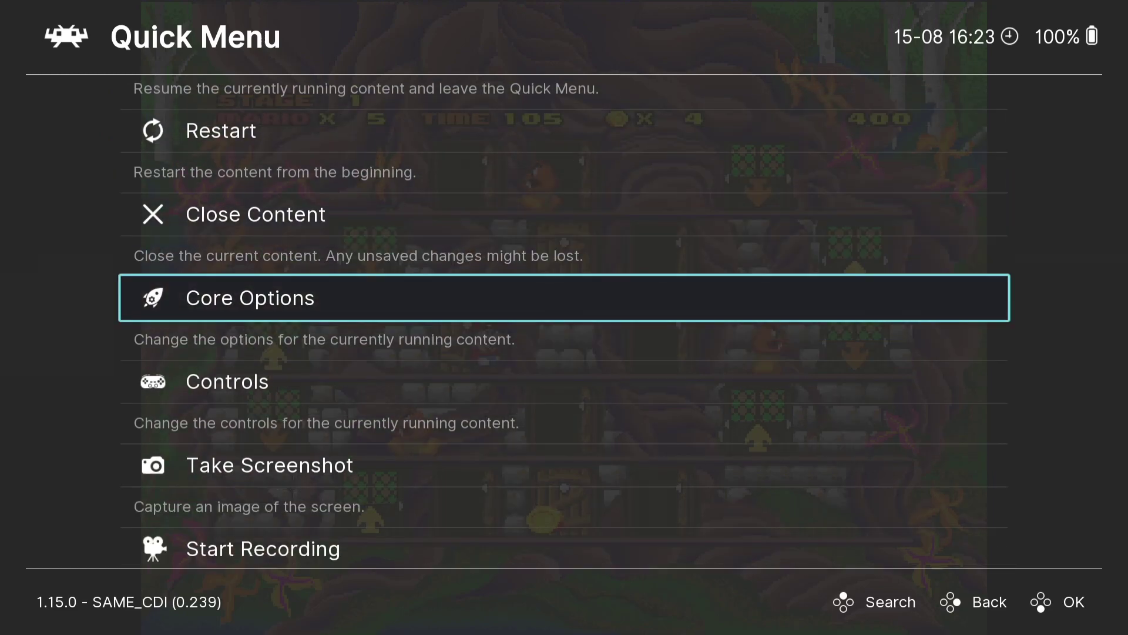
{"action": "key", "text": "Return"}
Step: Set the SAME CDi core's Resolution option to 3840x2160
{"action": "key", "text": "Down"}
{"action": "key", "text": "Down"}
{"action": "key", "text": "Down"}
{"action": "key", "text": "Down"}
{"action": "key", "text": "Down"}
{"action": "key", "text": "Down"}
{"action": "key", "text": "Down"}
{"action": "key", "text": "Down"}
{"action": "key", "text": "Down"}
{"action": "key", "text": "Down"}
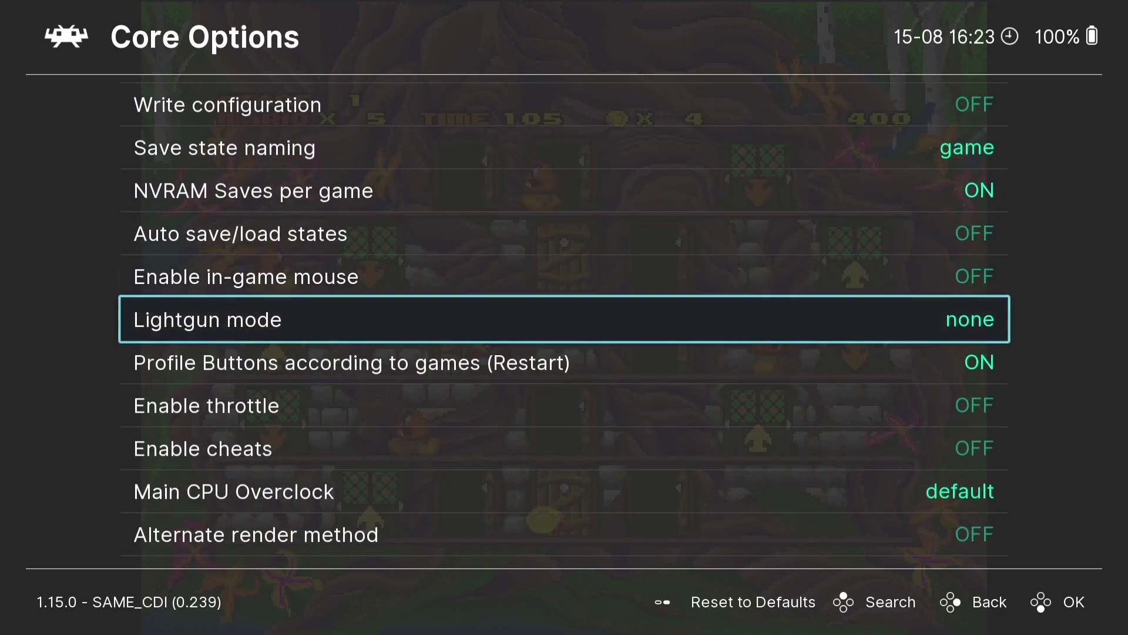
{"action": "key", "text": "Down"}
{"action": "key", "text": "Down"}
{"action": "key", "text": "Down"}
{"action": "key", "text": "Down"}
{"action": "key", "text": "Return"}
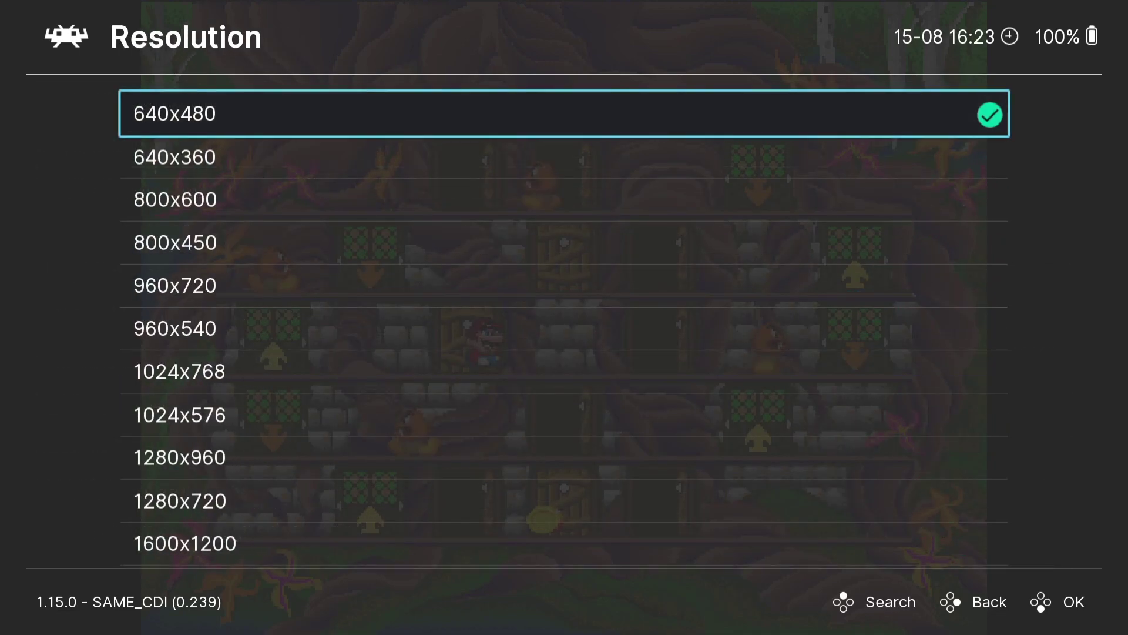
{"action": "key", "text": "Down"}
{"action": "key", "text": "Down"}
{"action": "key", "text": "Down"}
{"action": "key", "text": "Down"}
{"action": "key", "text": "Down"}
{"action": "key", "text": "Down"}
{"action": "key", "text": "Down"}
{"action": "key", "text": "Down"}
{"action": "key", "text": "Down"}
{"action": "key", "text": "Down"}
{"action": "key", "text": "Down"}
{"action": "key", "text": "Down"}
{"action": "key", "text": "Down"}
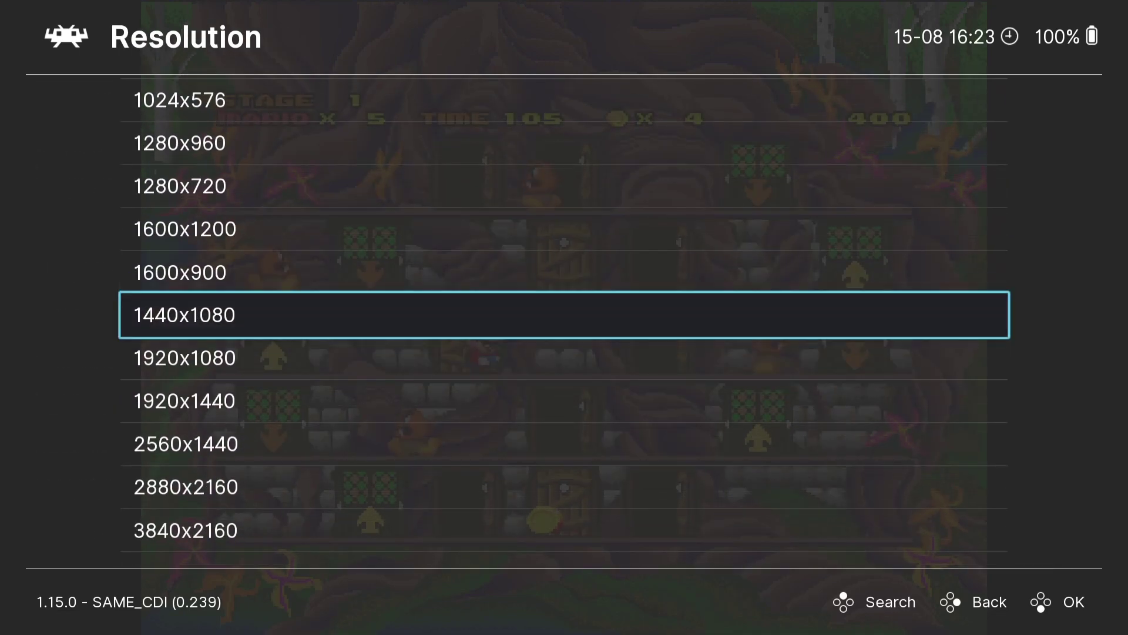
{"action": "key", "text": "Down"}
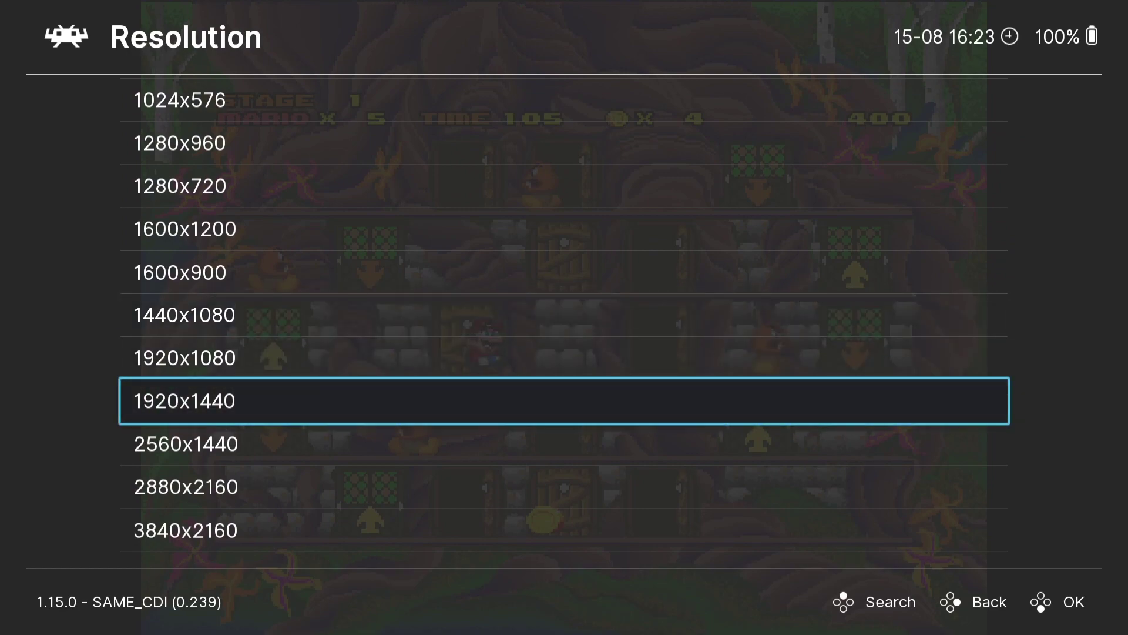
{"action": "key", "text": "Down"}
{"action": "key", "text": "Down"}
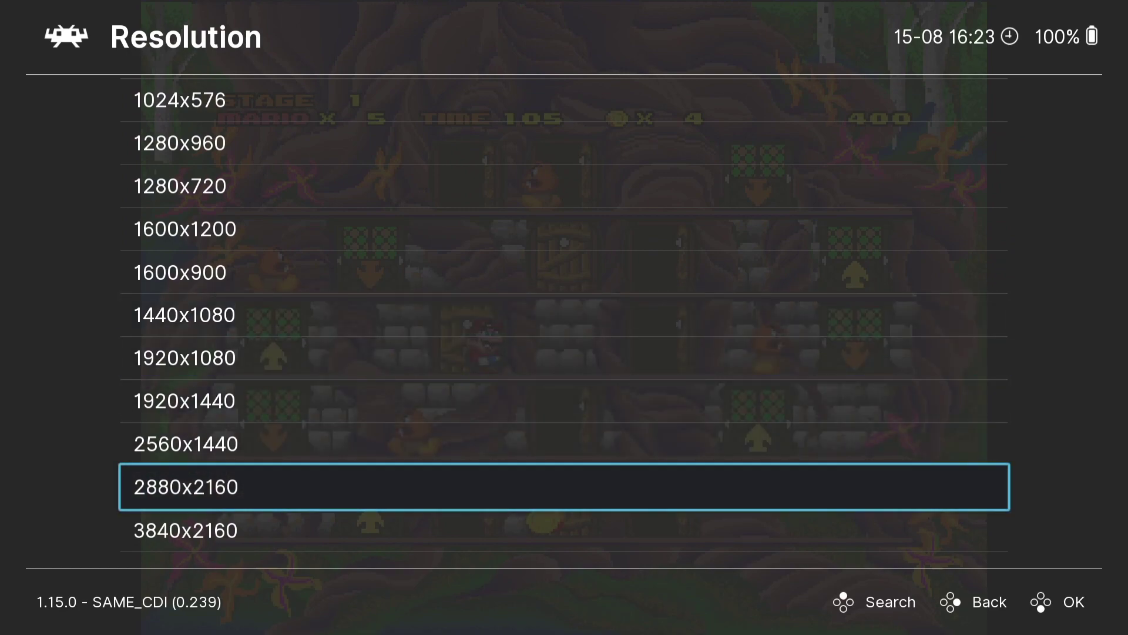
{"action": "key", "text": "Down"}
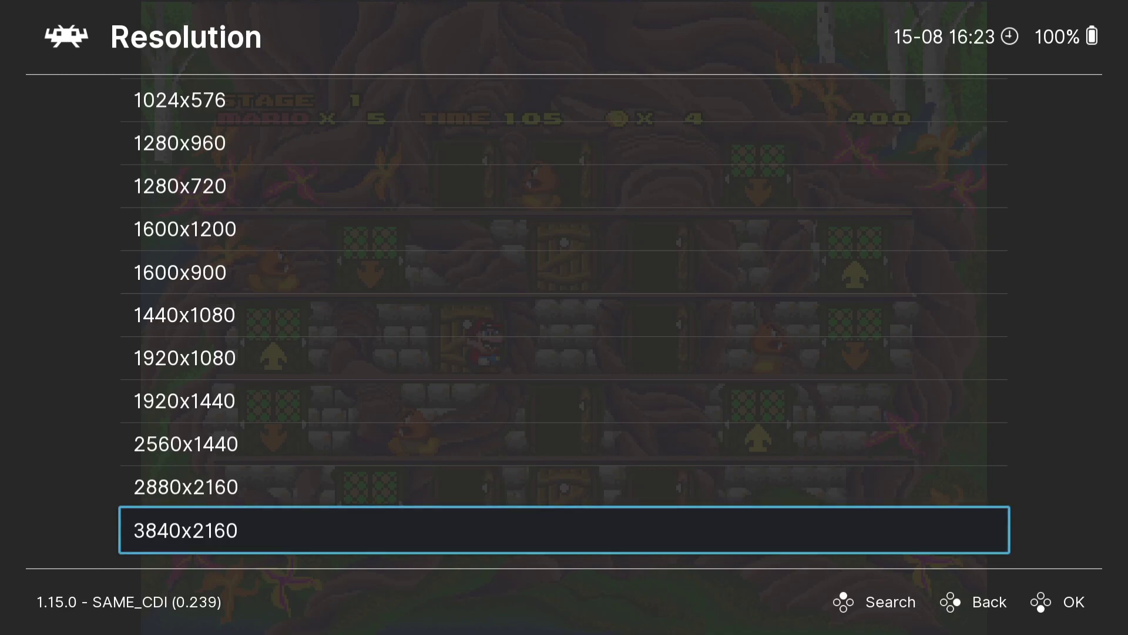
{"action": "key", "text": "Return"}
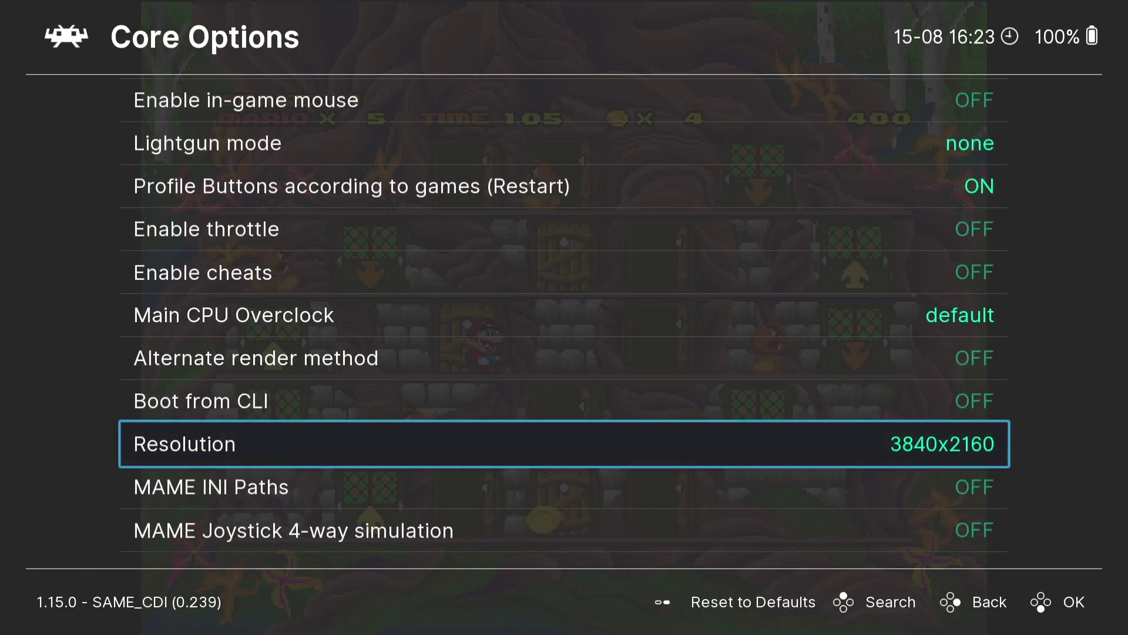
Step: Leave the Core Options and resume the running game
{"action": "key", "text": "BackSpace"}
{"action": "key", "text": "BackSpace"}
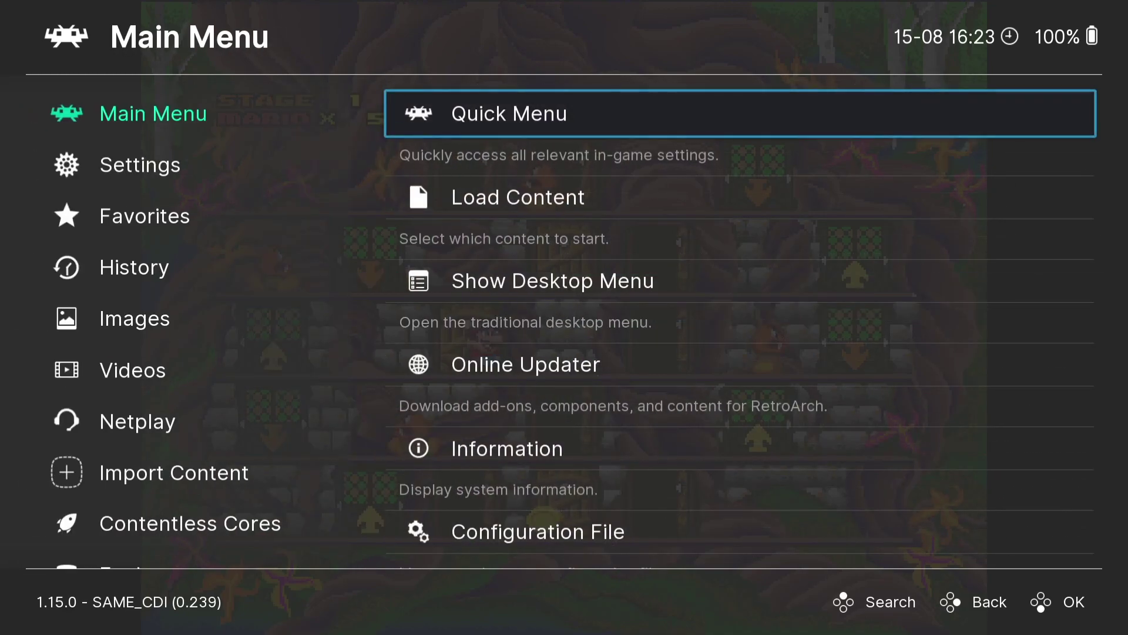
{"action": "key", "text": "Right"}
{"action": "key", "text": "Return"}
{"action": "key", "text": "Return"}
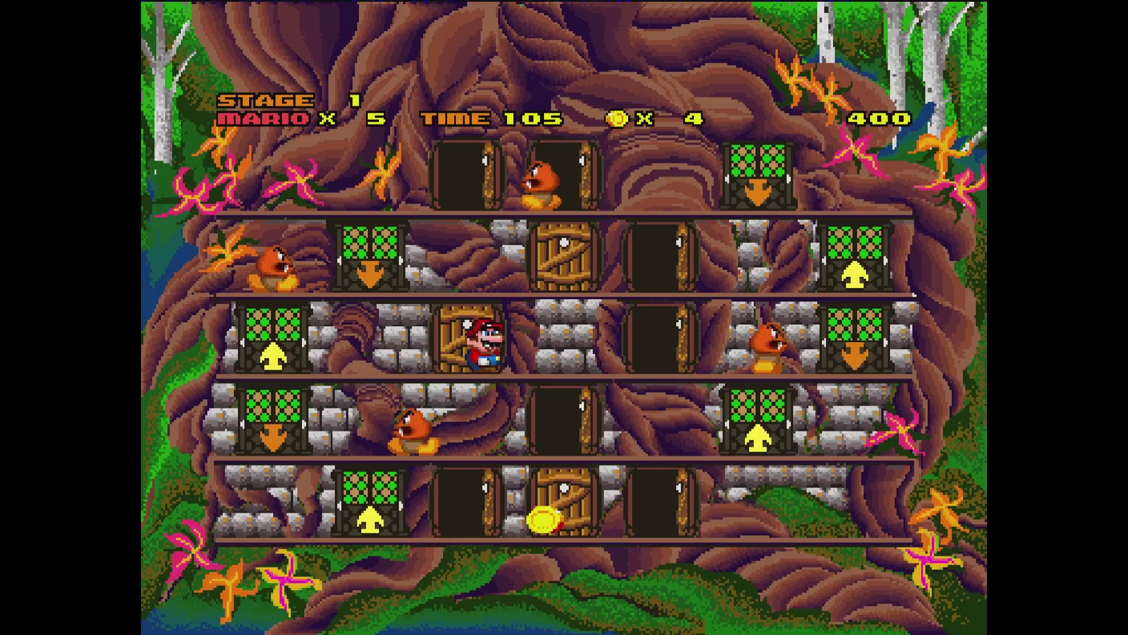
Step: Shut the open door on the middle floor with Mario, walk back and take the elevator up one floor
{"action": "key", "text": "Right"}
{"action": "key", "text": "x"}
{"action": "key", "text": "Left"}
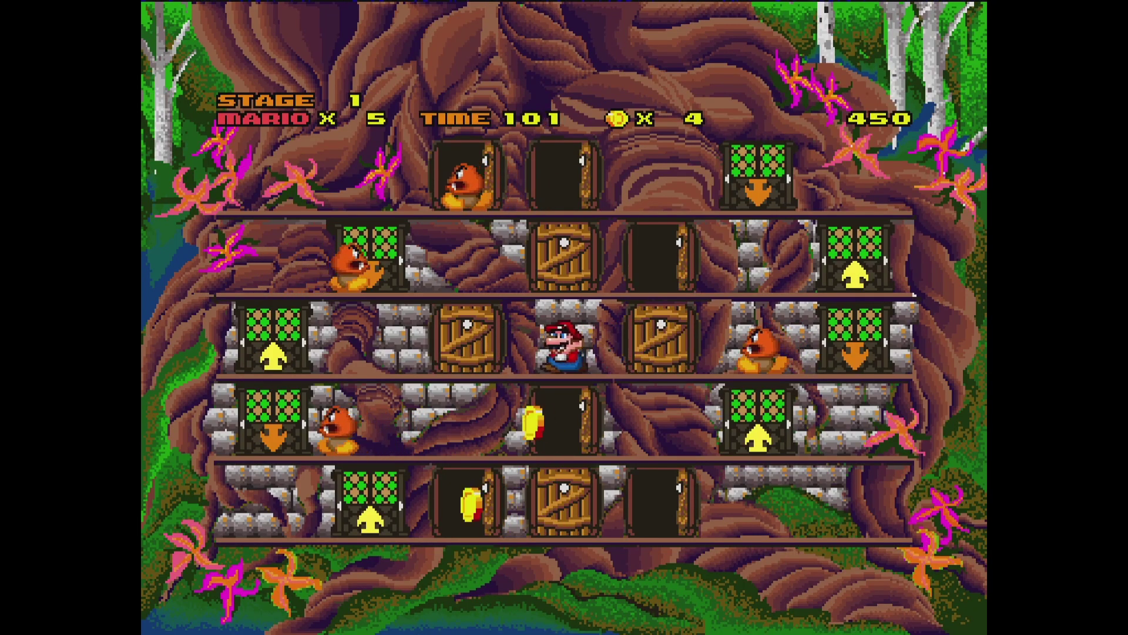
{"action": "key", "text": "Left"}
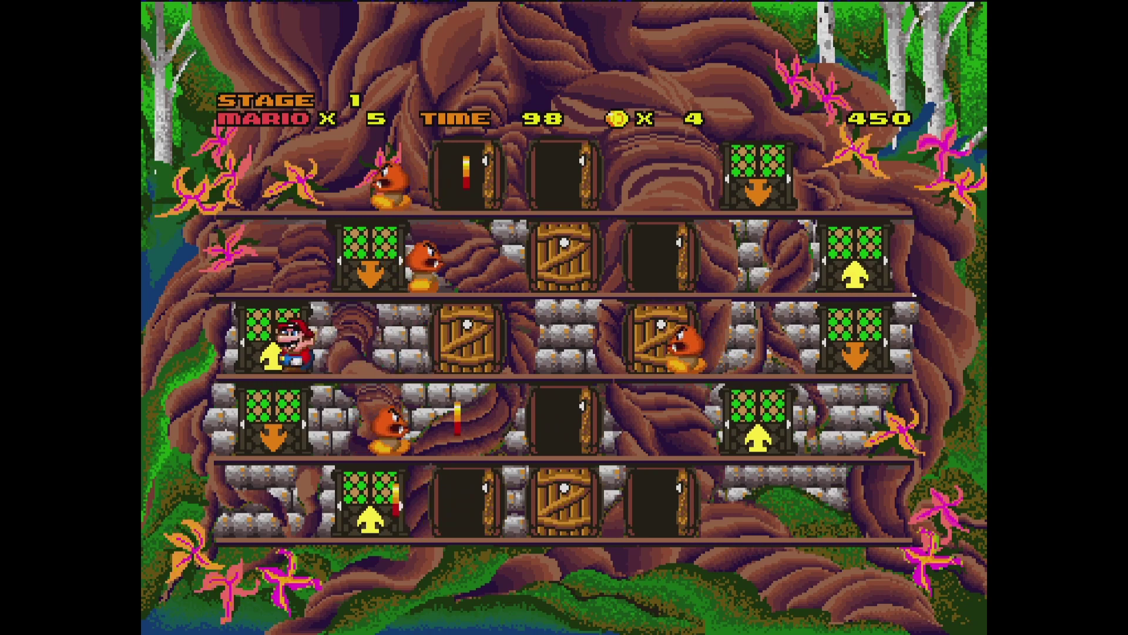
{"action": "key", "text": "Right"}
{"action": "key", "text": "Right"}
{"action": "key", "text": "Left"}
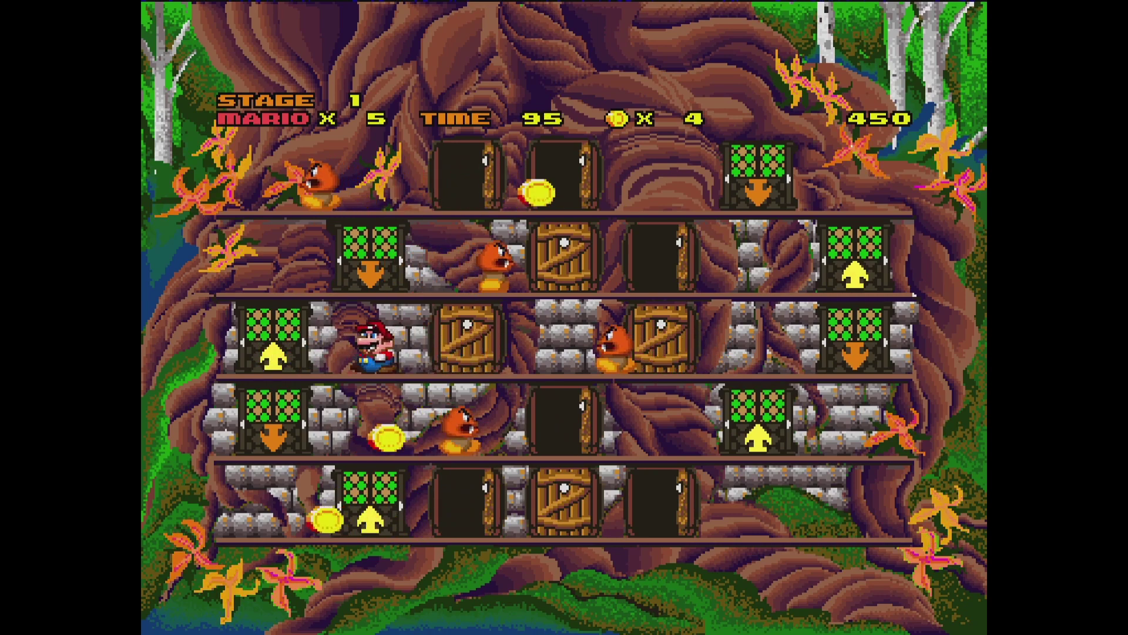
{"action": "key", "text": "Up"}
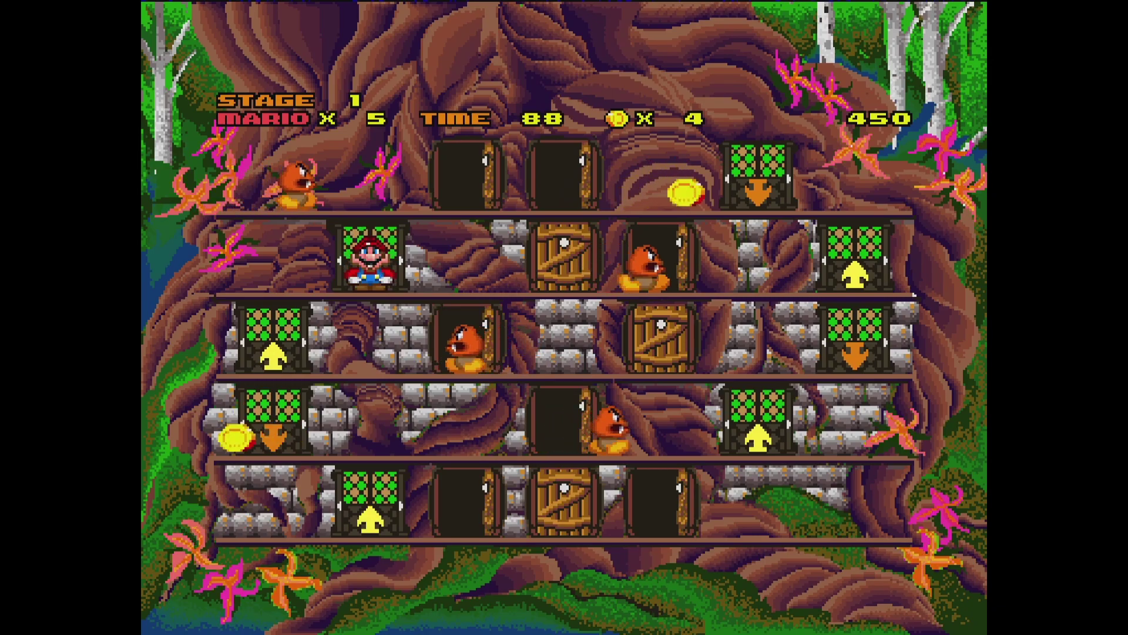
Step: Pause the game and open the Video settings
{"action": "key", "text": "F1"}
{"action": "key", "text": "BackSpace"}
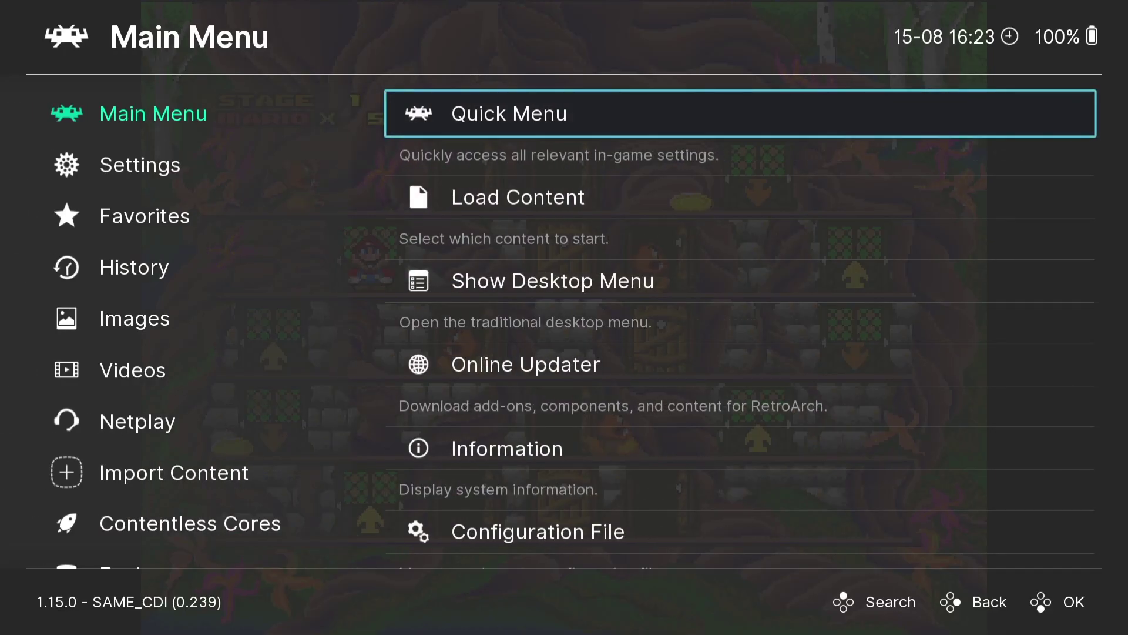
{"action": "key", "text": "Left"}
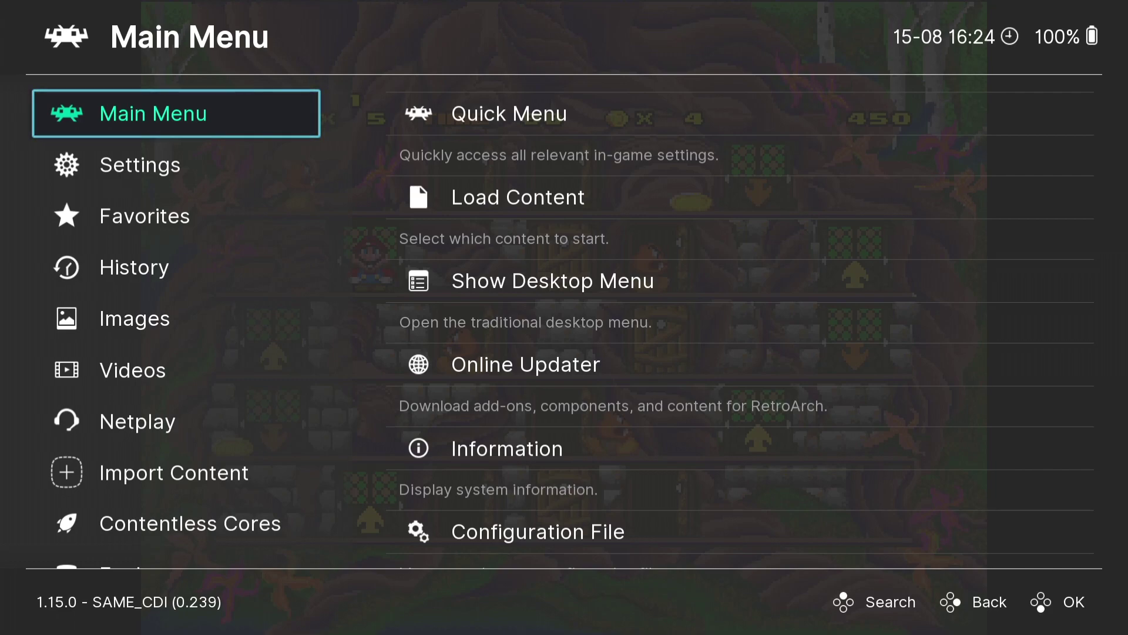
{"action": "key", "text": "Down"}
{"action": "key", "text": "Right"}
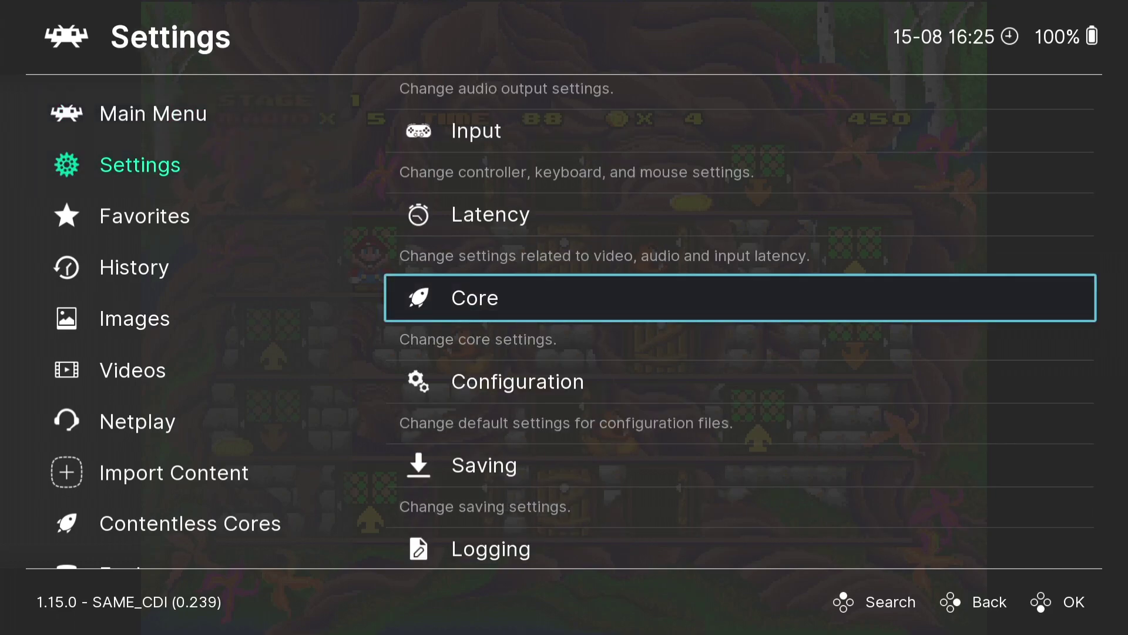
{"action": "key", "text": "Up"}
{"action": "key", "text": "Up"}
{"action": "key", "text": "Up"}
{"action": "key", "text": "Up"}
{"action": "key", "text": "Return"}
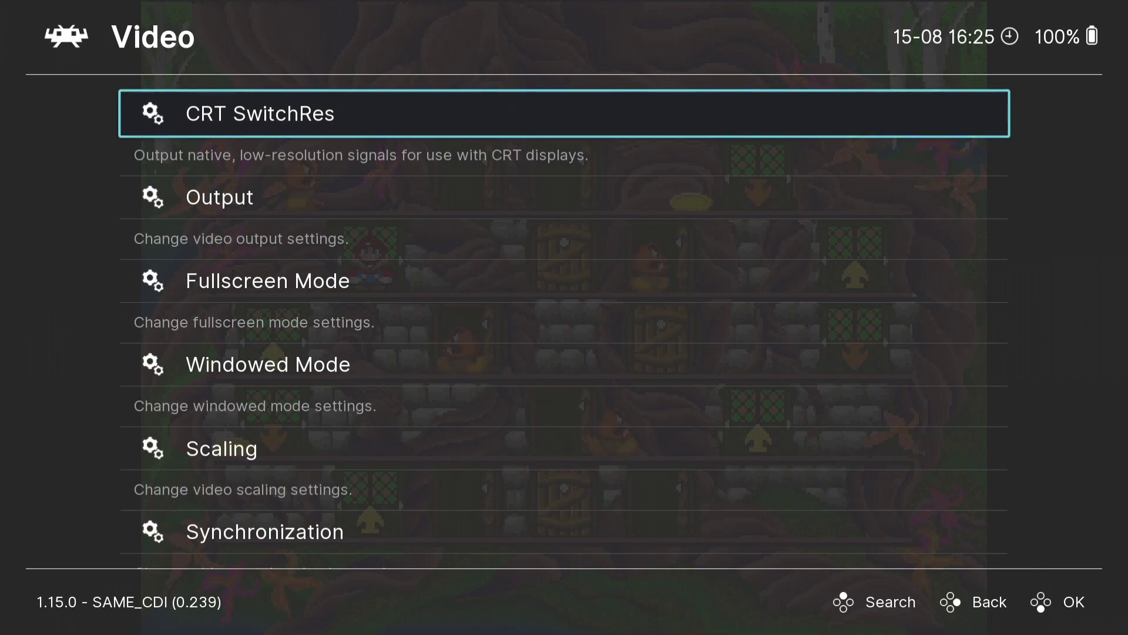
Step: Set the display aspect ratio to 16:9 in the video Scaling settings
{"action": "key", "text": "Down"}
{"action": "key", "text": "Down"}
{"action": "key", "text": "Down"}
{"action": "key", "text": "Down"}
{"action": "key", "text": "Return"}
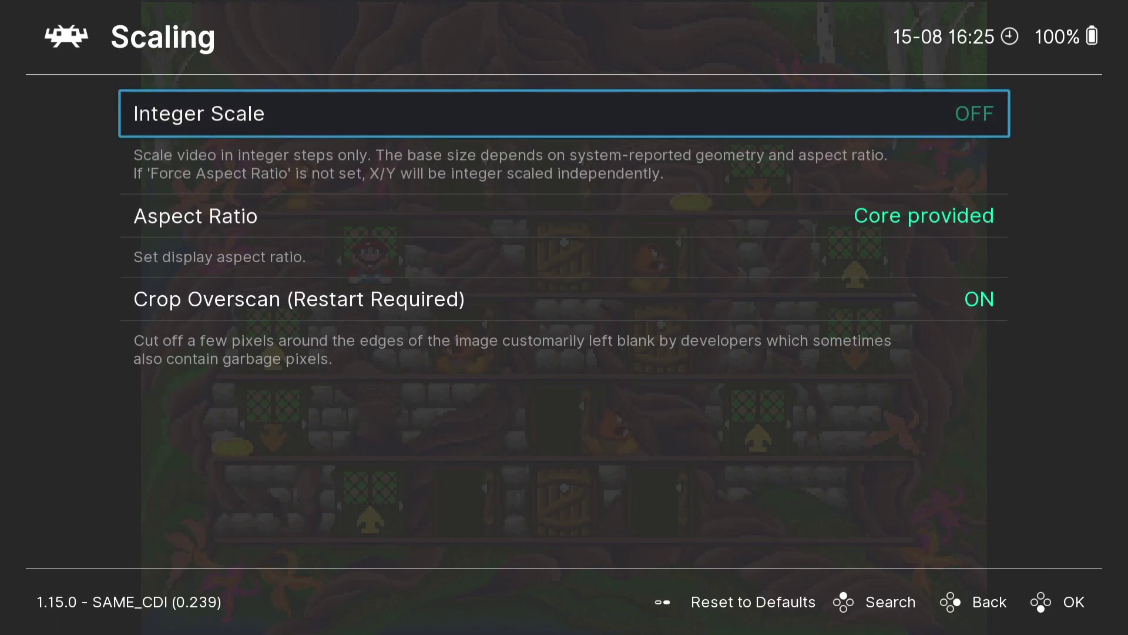
{"action": "key", "text": "Down"}
{"action": "key", "text": "Return"}
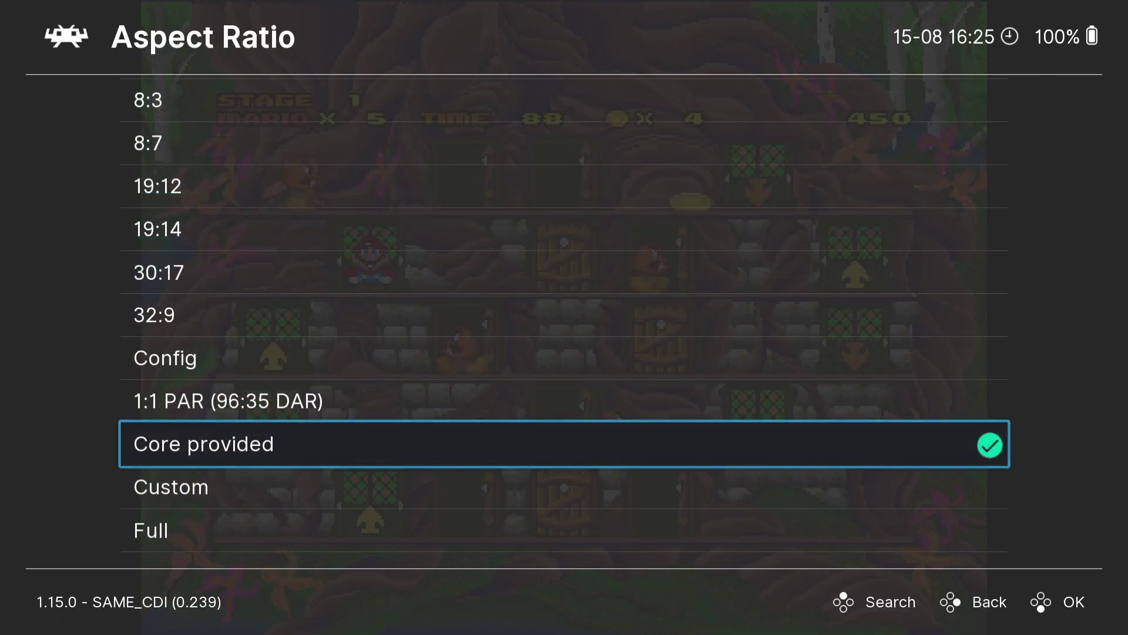
{"action": "key", "text": "Up"}
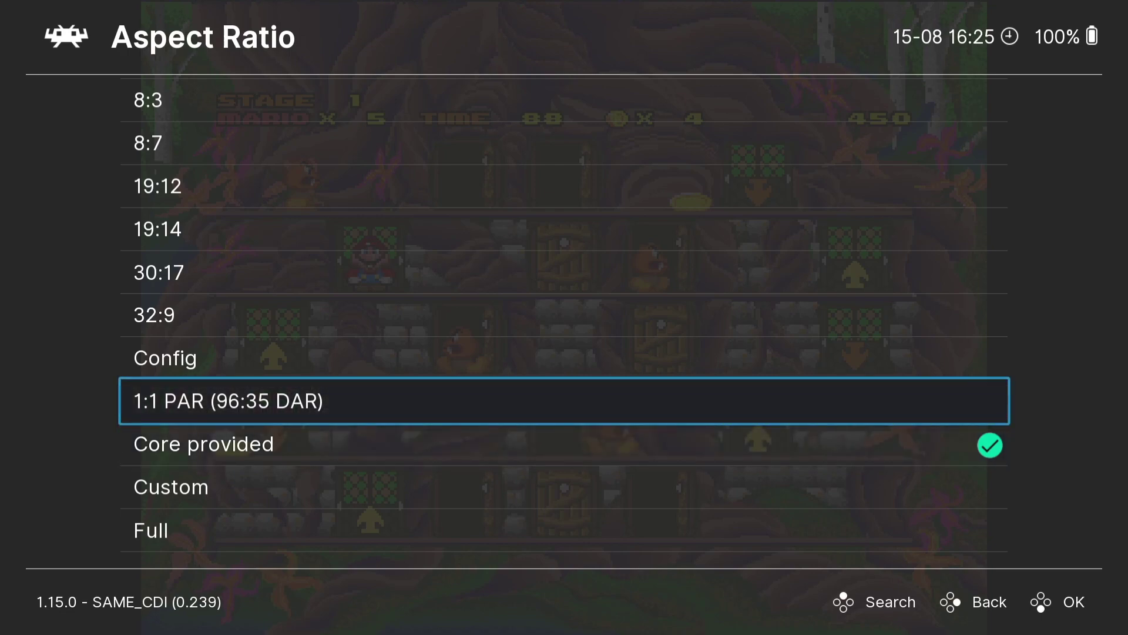
{"action": "key", "text": "Down"}
{"action": "key", "text": "Down"}
{"action": "key", "text": "Down"}
{"action": "key", "text": "Down"}
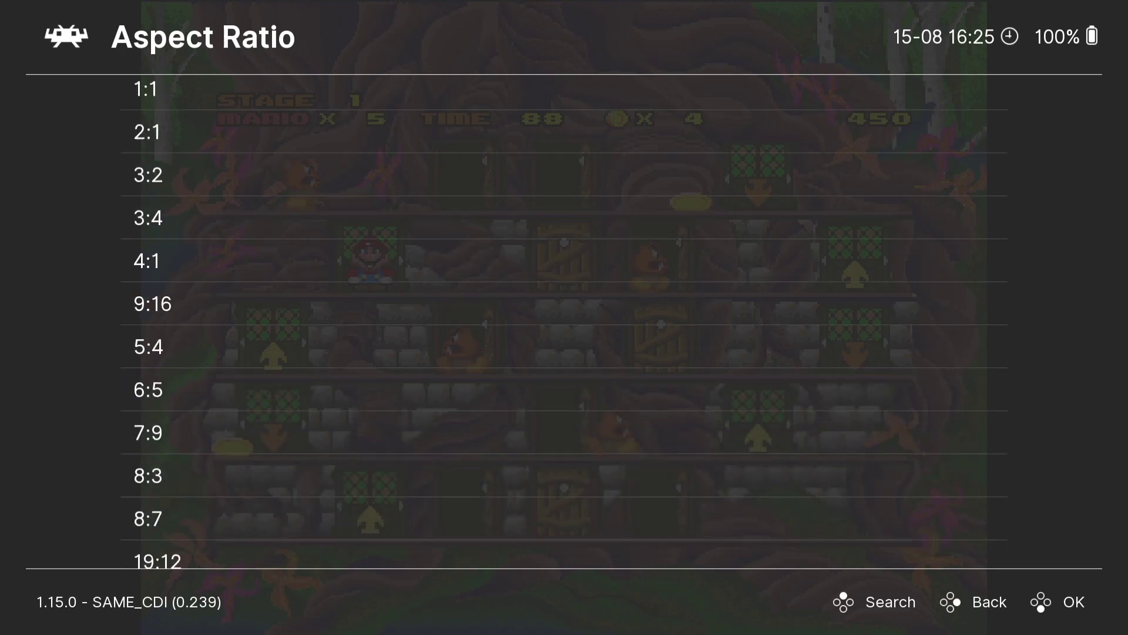
{"action": "key", "text": "Down"}
{"action": "key", "text": "Return"}
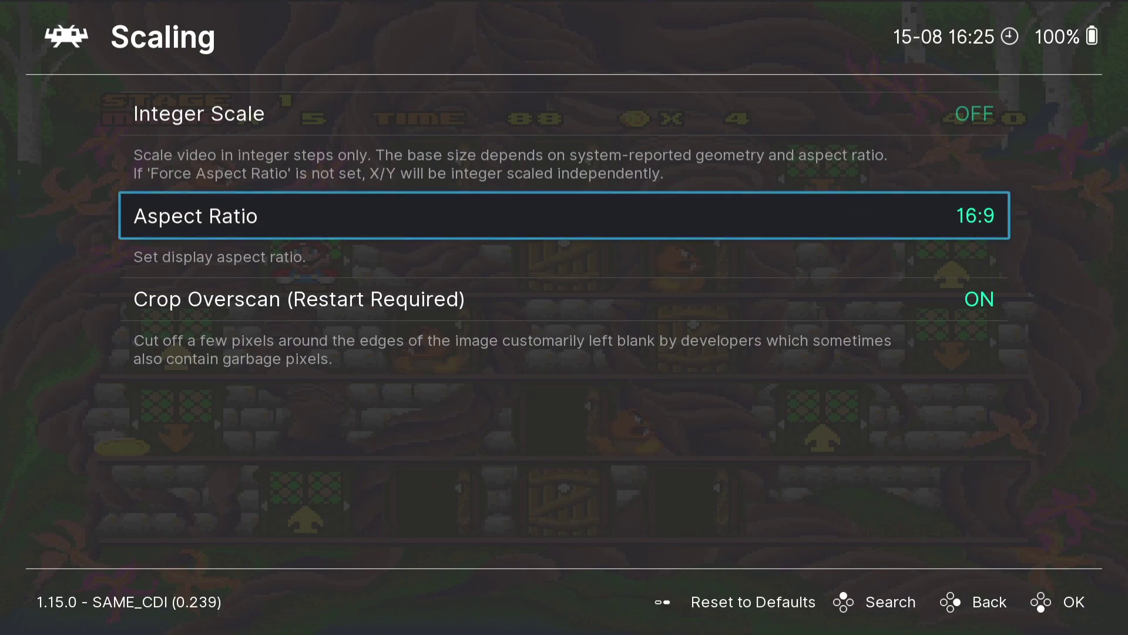
Step: Turn on Integer Scale and resume the running game
{"action": "key", "text": "Up"}
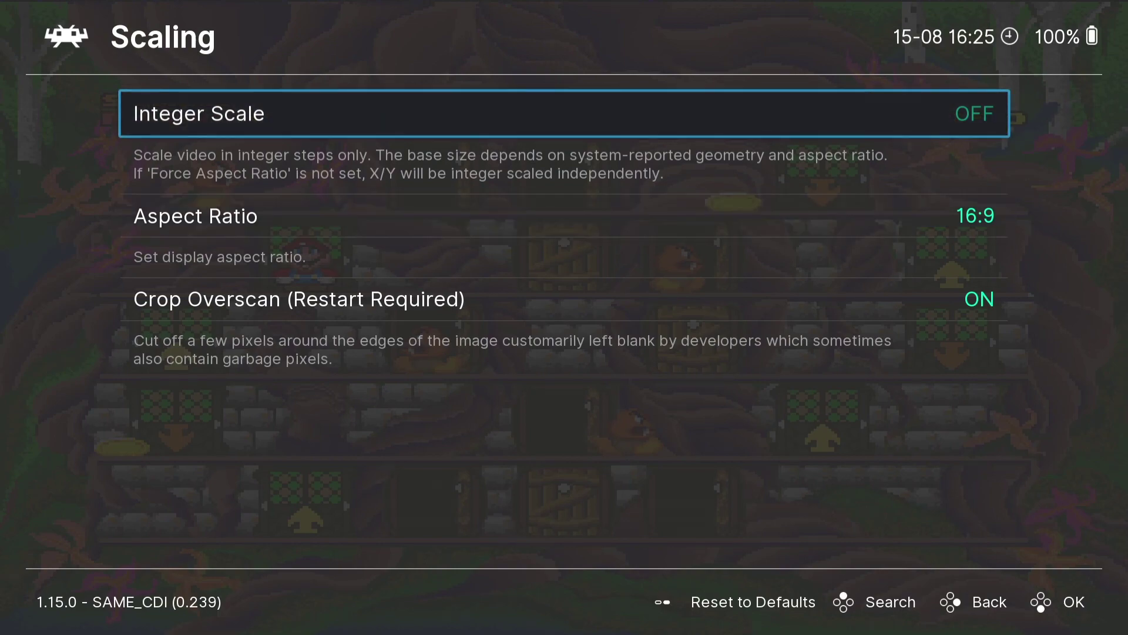
{"action": "key", "text": "Right"}
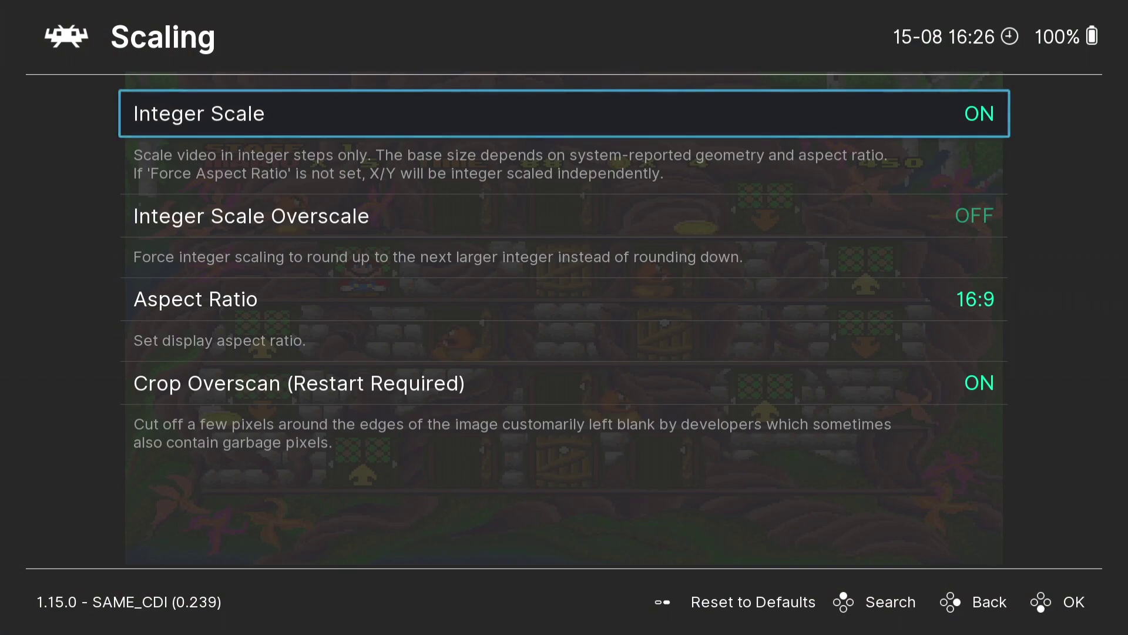
{"action": "key", "text": "BackSpace"}
{"action": "key", "text": "BackSpace"}
{"action": "key", "text": "BackSpace"}
{"action": "key", "text": "Up"}
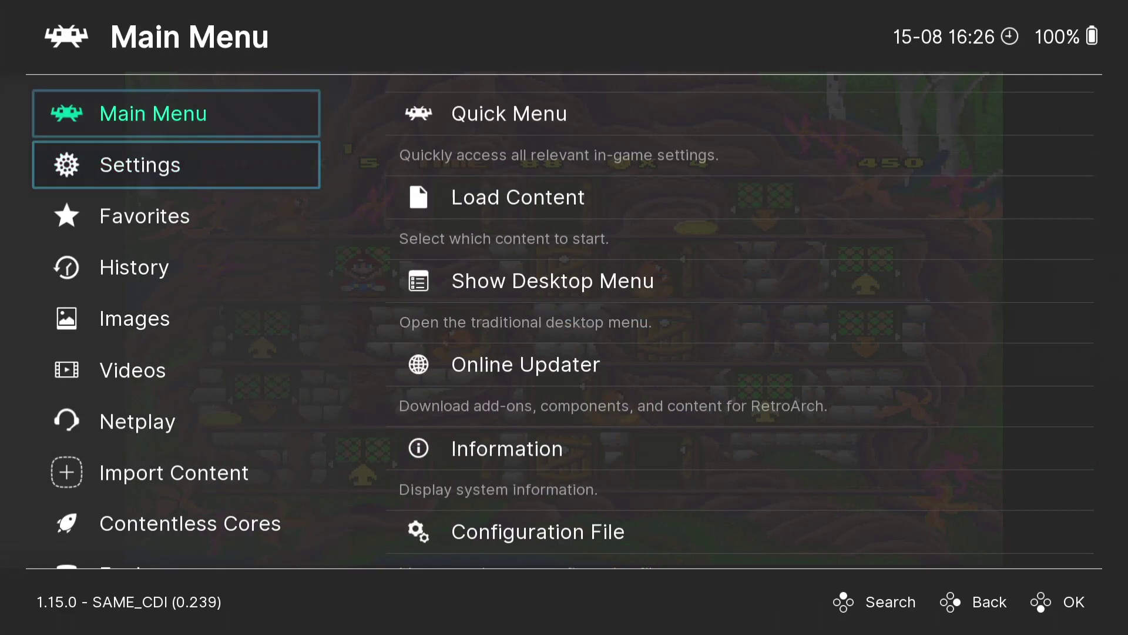
{"action": "key", "text": "Right"}
{"action": "key", "text": "Up"}
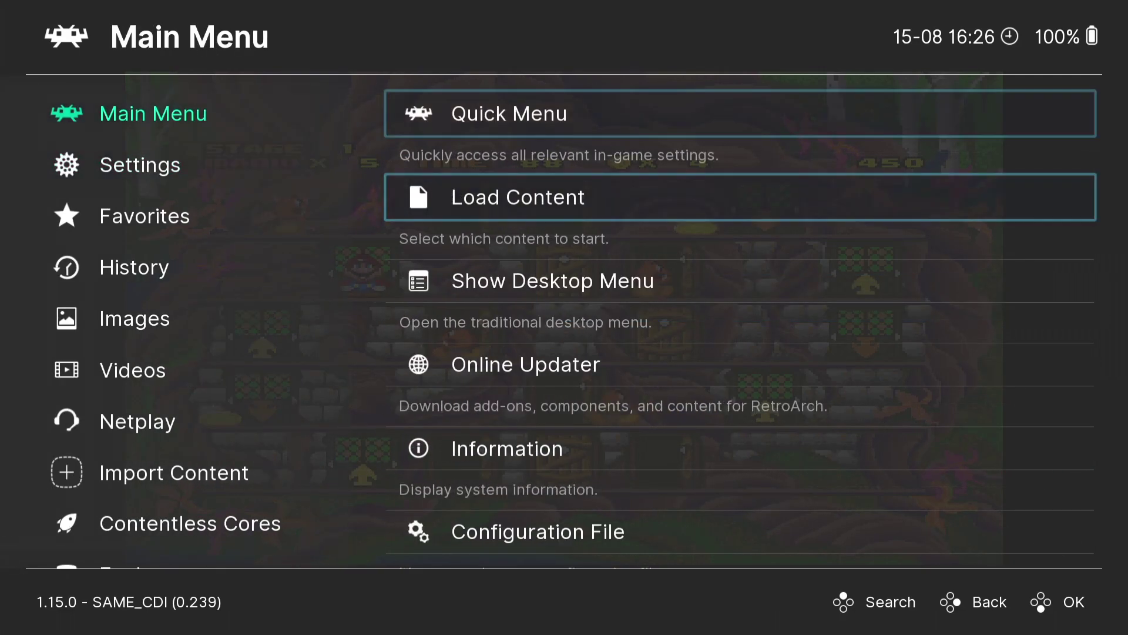
{"action": "key", "text": "Return"}
{"action": "key", "text": "Return"}
Step: Walk Mario along the fourth floor, return to the elevator and ride it down to the middle floor
{"action": "key", "text": "Right"}
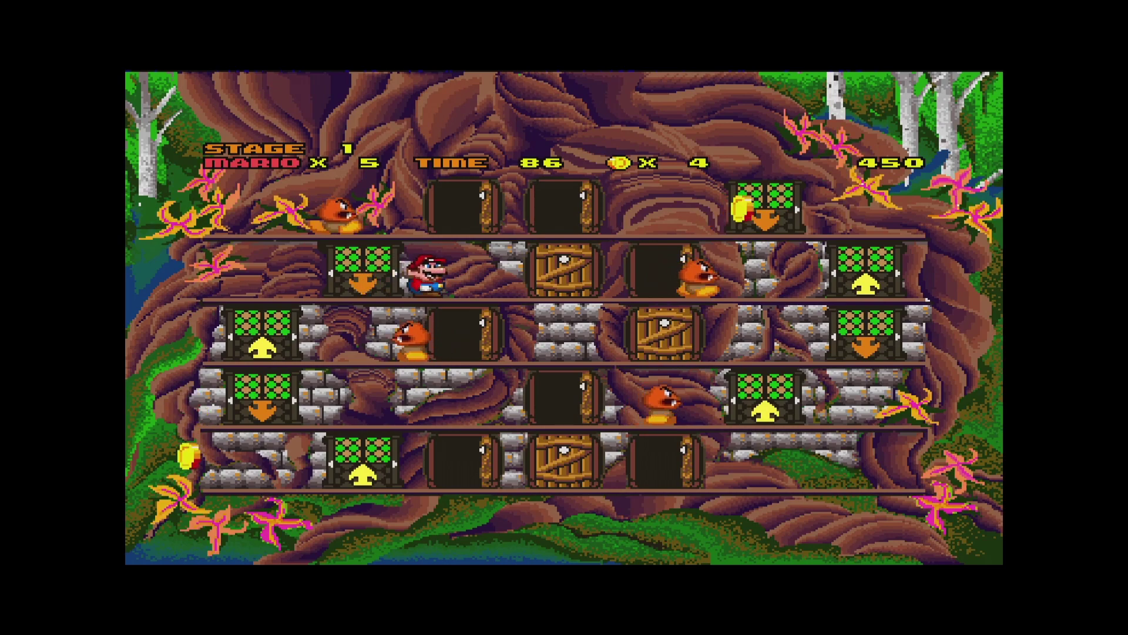
{"action": "key", "text": "Left"}
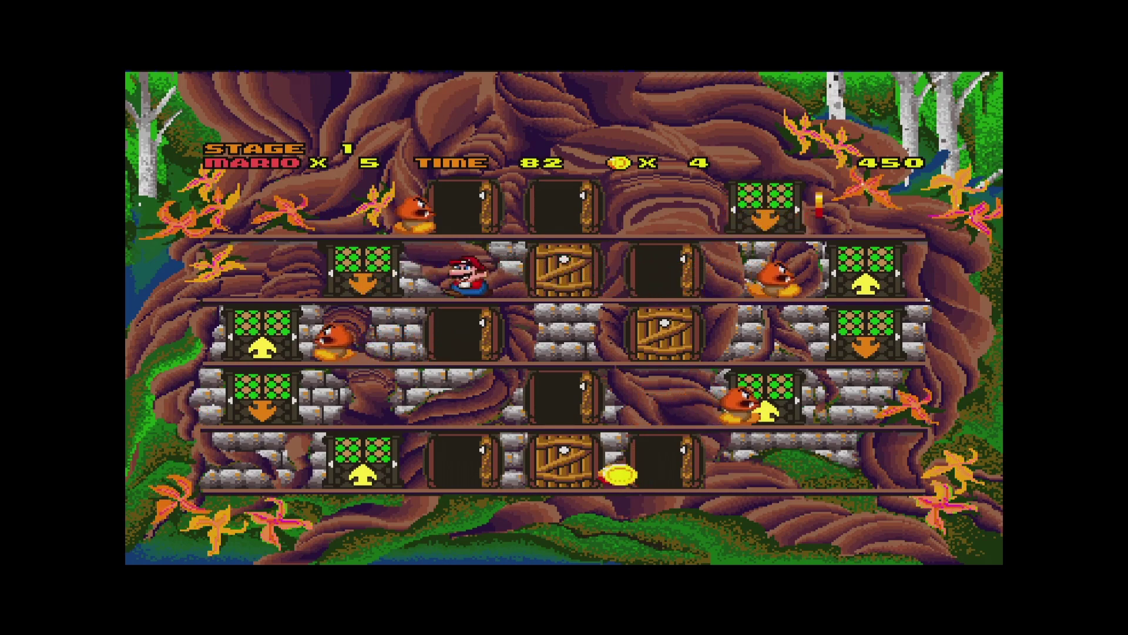
{"action": "key", "text": "Up"}
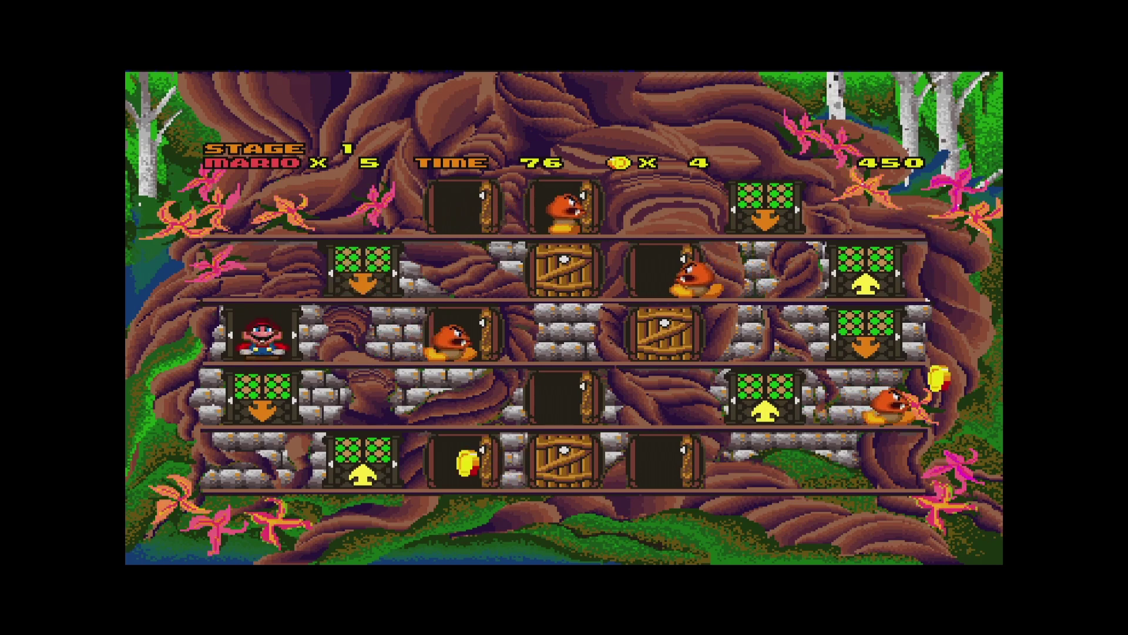
Step: Walk Mario behind the Goomba to the open door on the middle floor and shut it
{"action": "key", "text": "Right"}
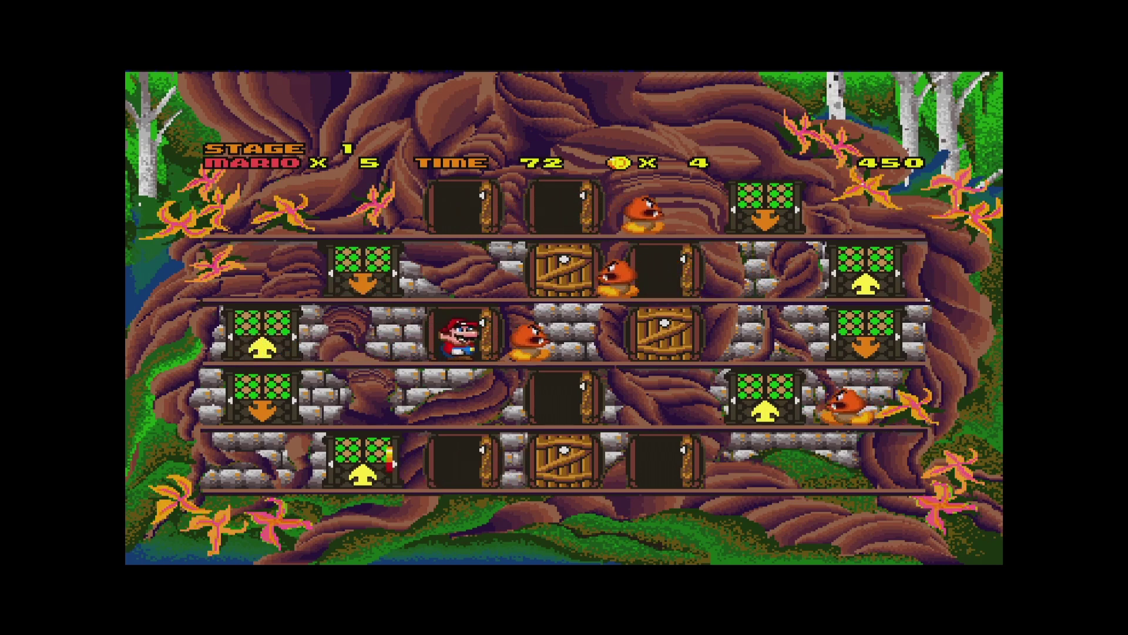
{"action": "key", "text": "Left"}
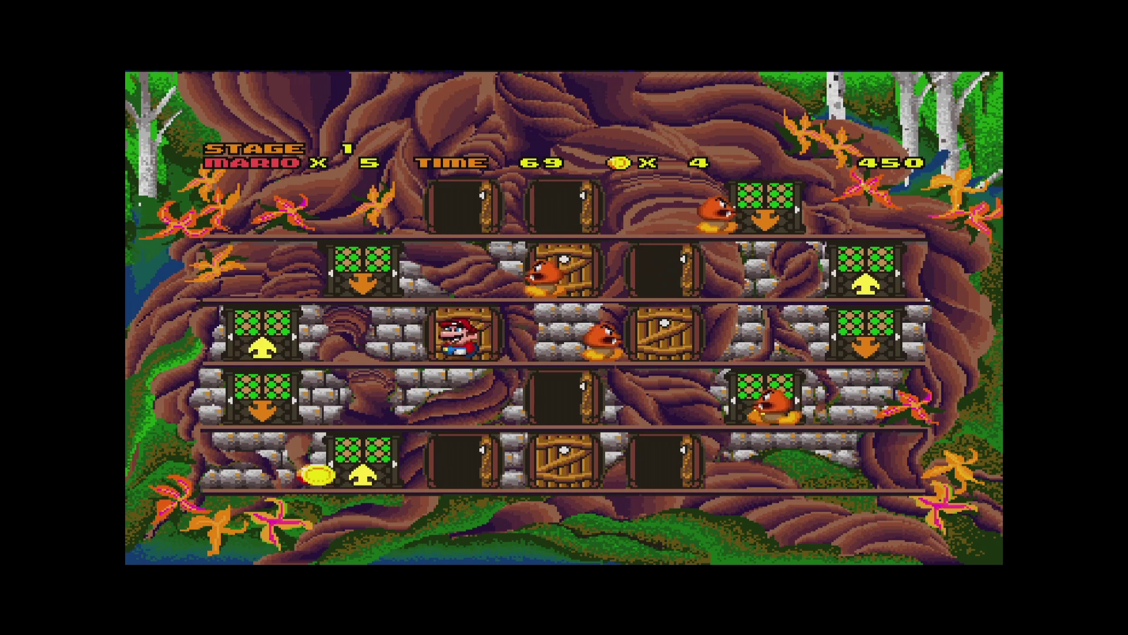
{"action": "key", "text": "Up"}
Step: Move Mario along the middle floor past the Goomba to the far elevator and ride it down one floor
{"action": "key", "text": "Right"}
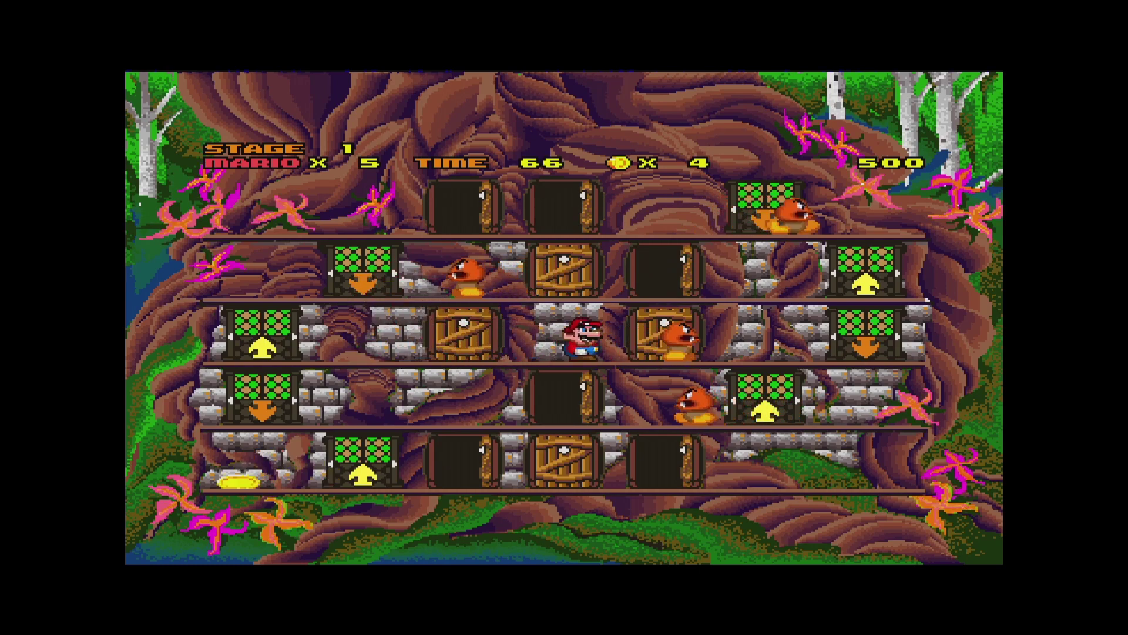
{"action": "key", "text": "Right"}
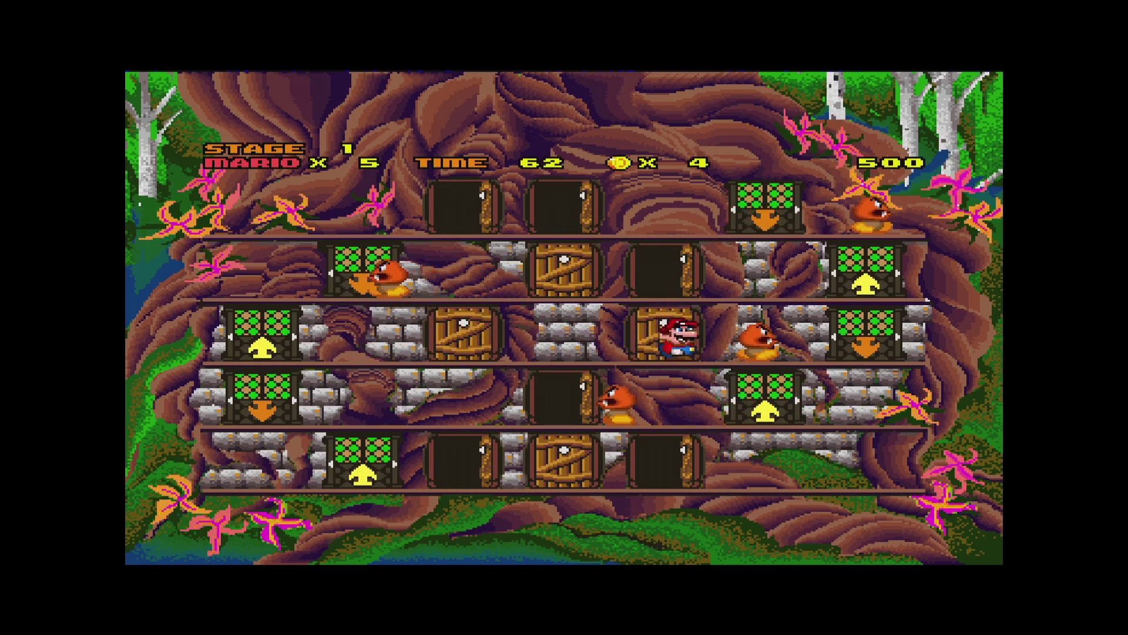
{"action": "key", "text": "Right"}
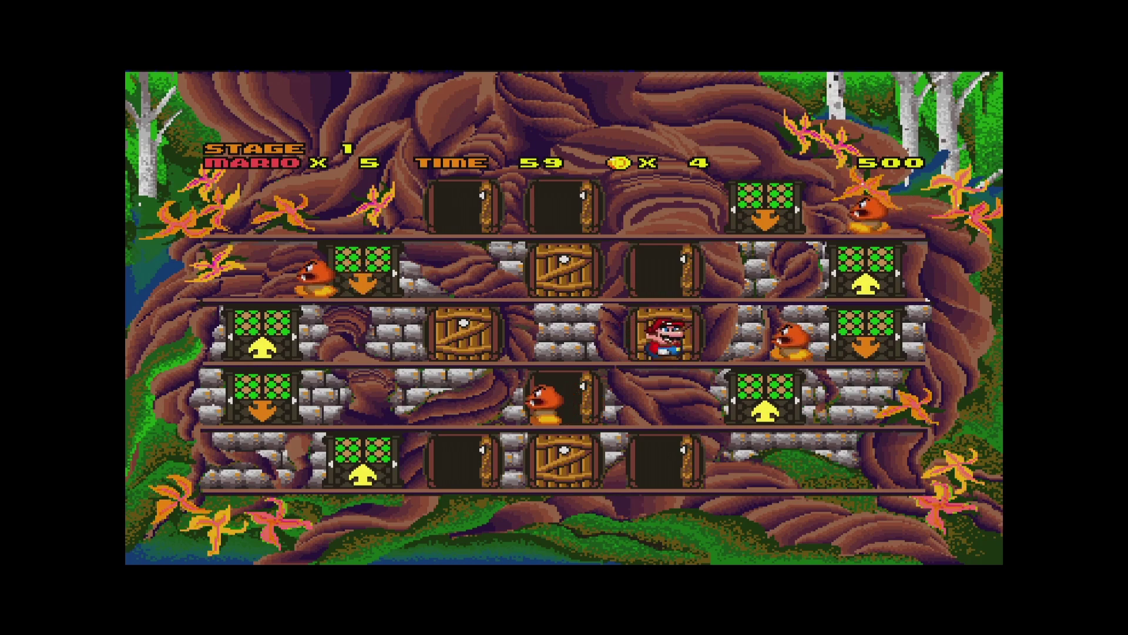
{"action": "key", "text": "Left"}
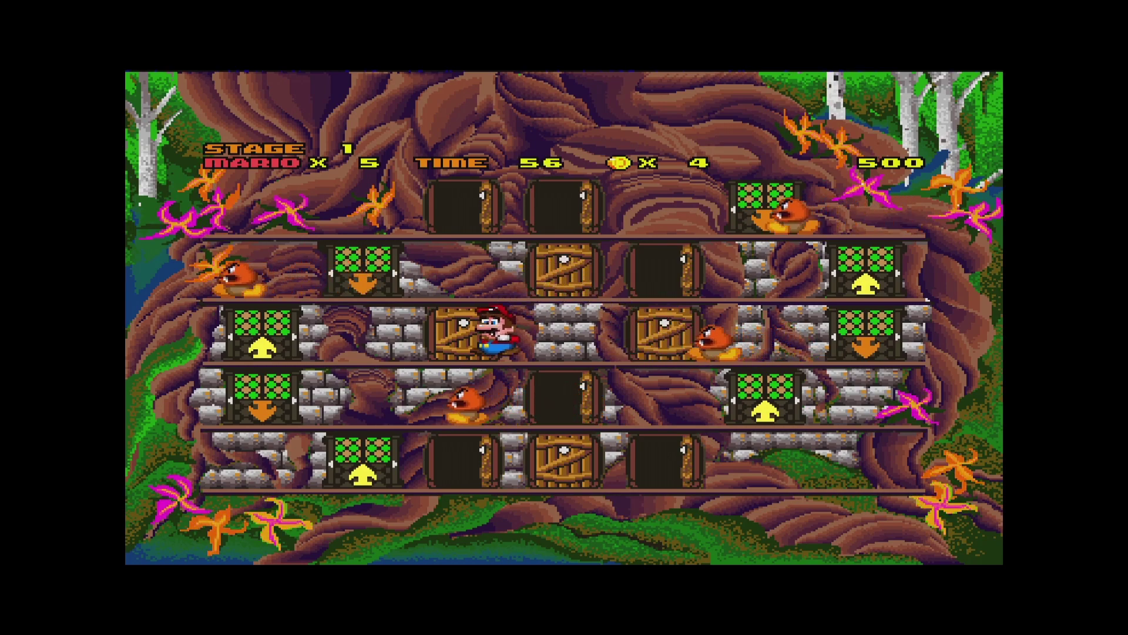
{"action": "key", "text": "Right"}
{"action": "key", "text": "Right"}
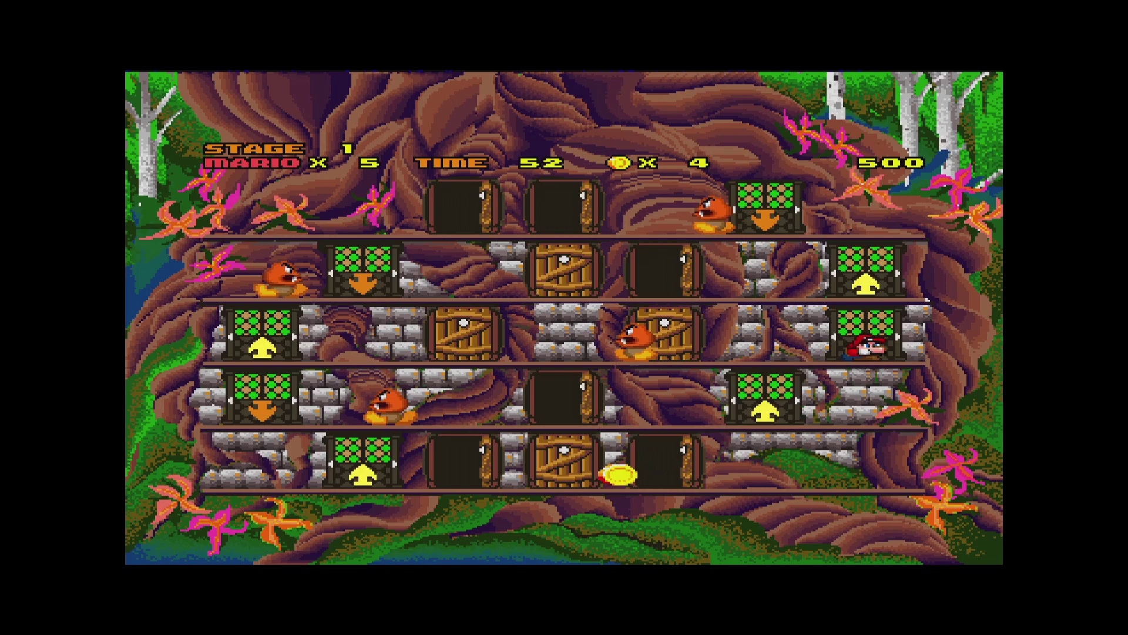
{"action": "key", "text": "Up"}
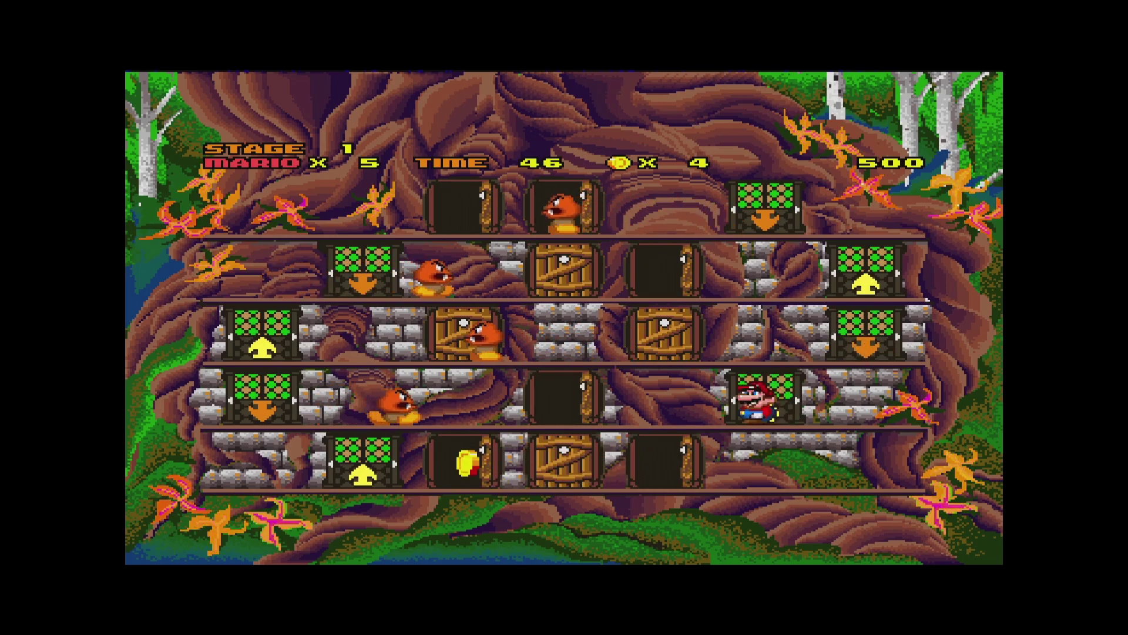
Step: Move Mario along the second floor past the Goomba and the open door to the elevator at the opposite end
{"action": "key", "text": "Left"}
{"action": "key", "text": "Left"}
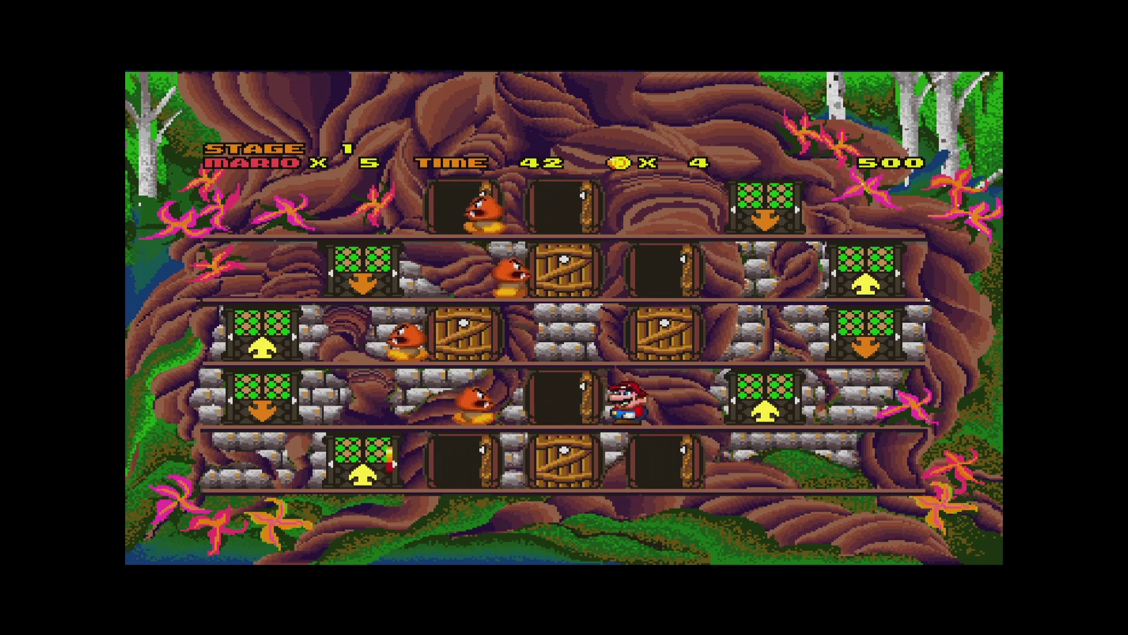
{"action": "key", "text": "Up"}
{"action": "key", "text": "Left"}
{"action": "key", "text": "Up"}
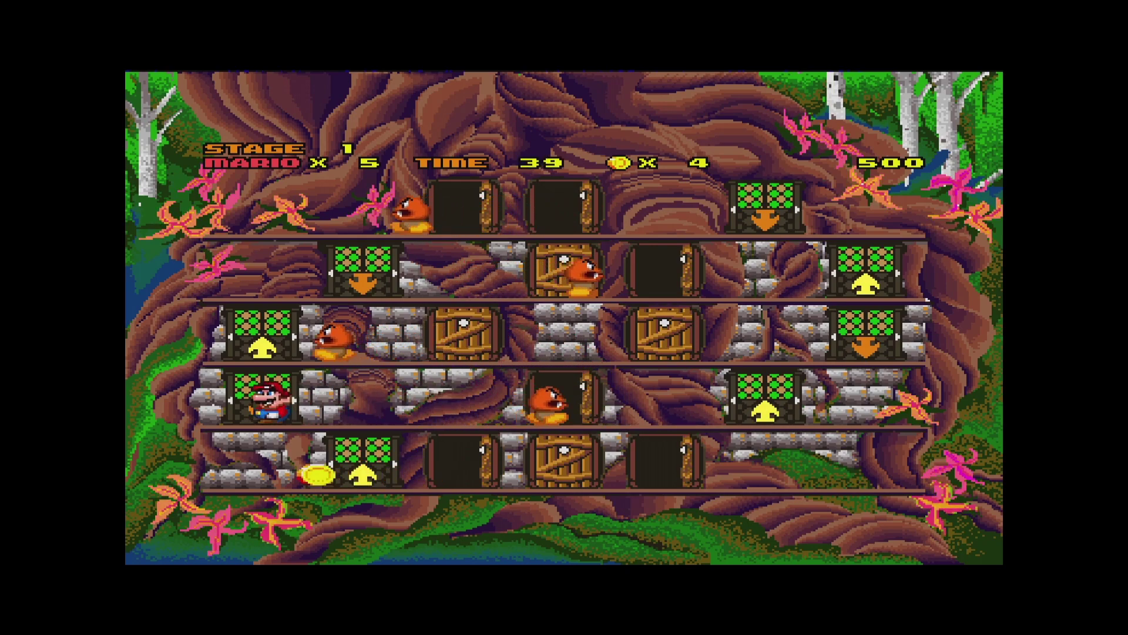
Step: Pause the game and open the Port 1 Controls from the Quick Menu
{"action": "key", "text": "F1"}
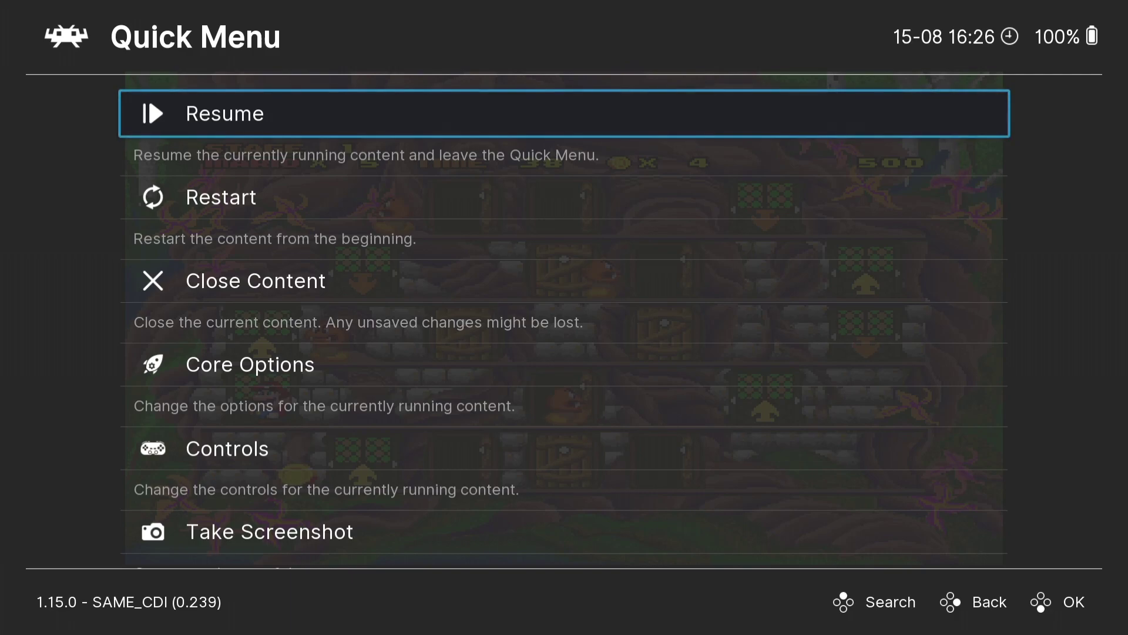
{"action": "key", "text": "Down"}
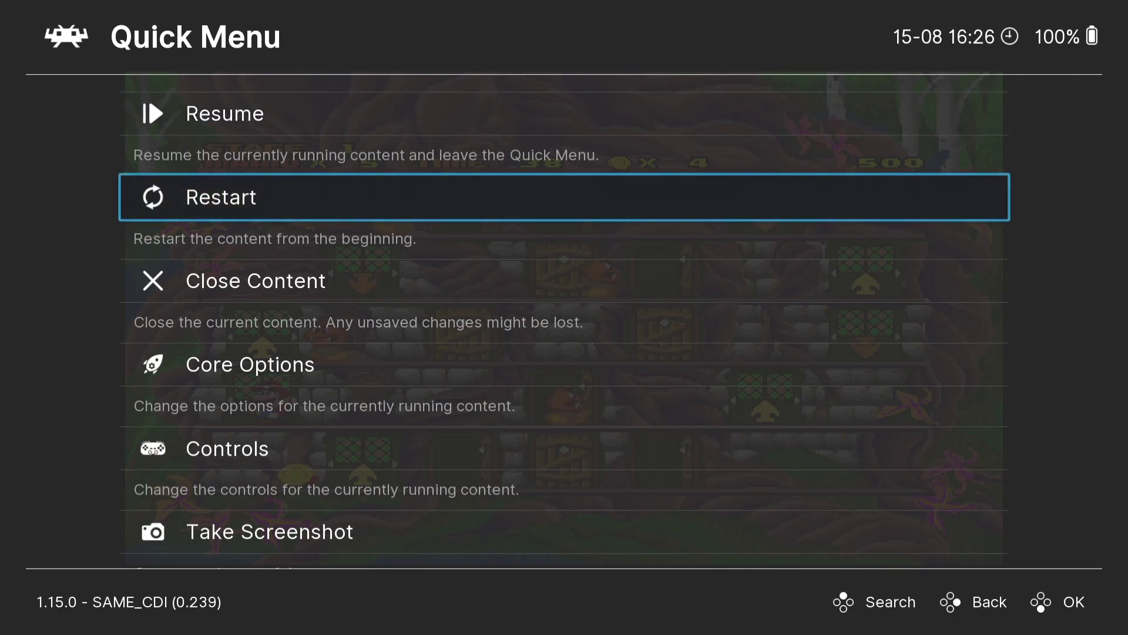
{"action": "key", "text": "Down"}
{"action": "key", "text": "Down"}
{"action": "key", "text": "Down"}
{"action": "key", "text": "Return"}
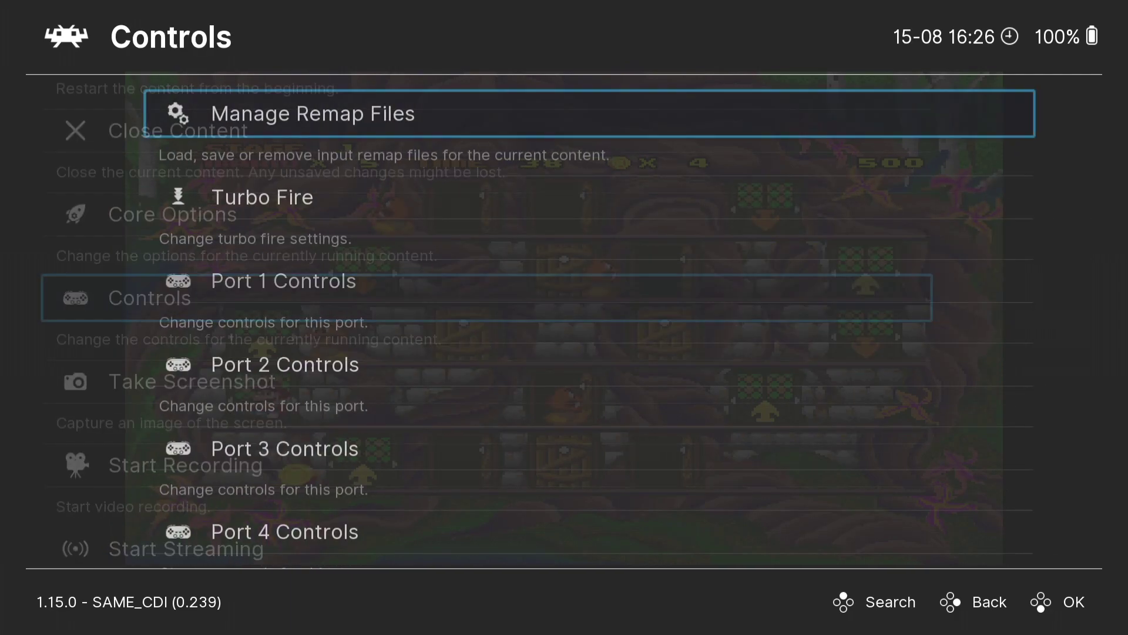
{"action": "key", "text": "Down"}
{"action": "key", "text": "Down"}
{"action": "key", "text": "Return"}
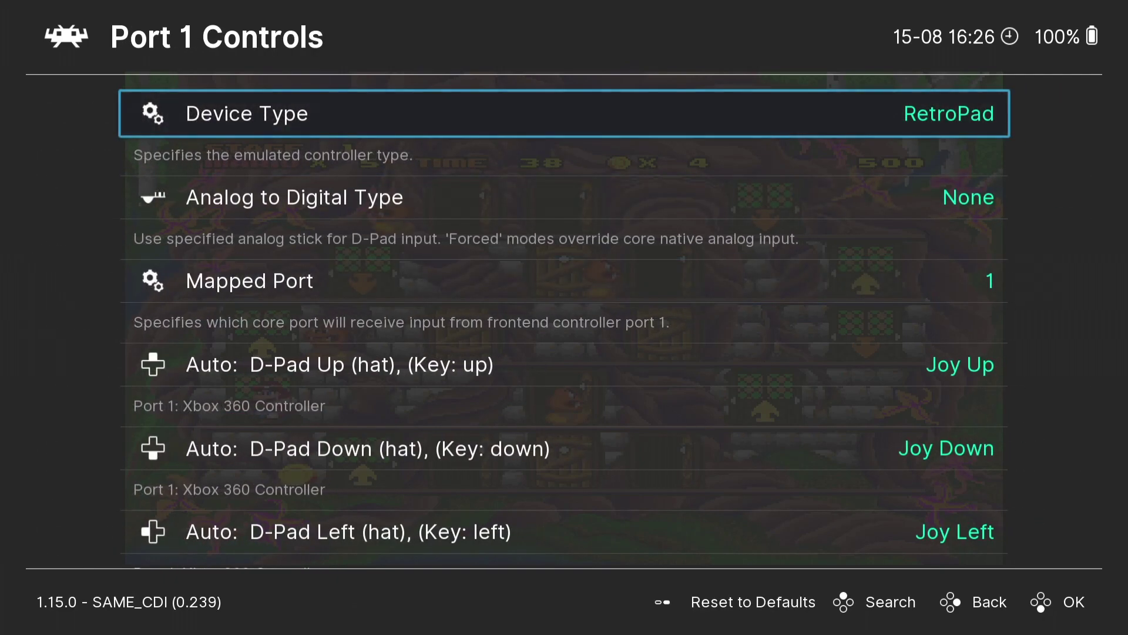
Step: Examine the Device Type choices for port 1, keep RetroPad selected and return to the Main Menu
{"action": "key", "text": "Return"}
{"action": "key", "text": "Return"}
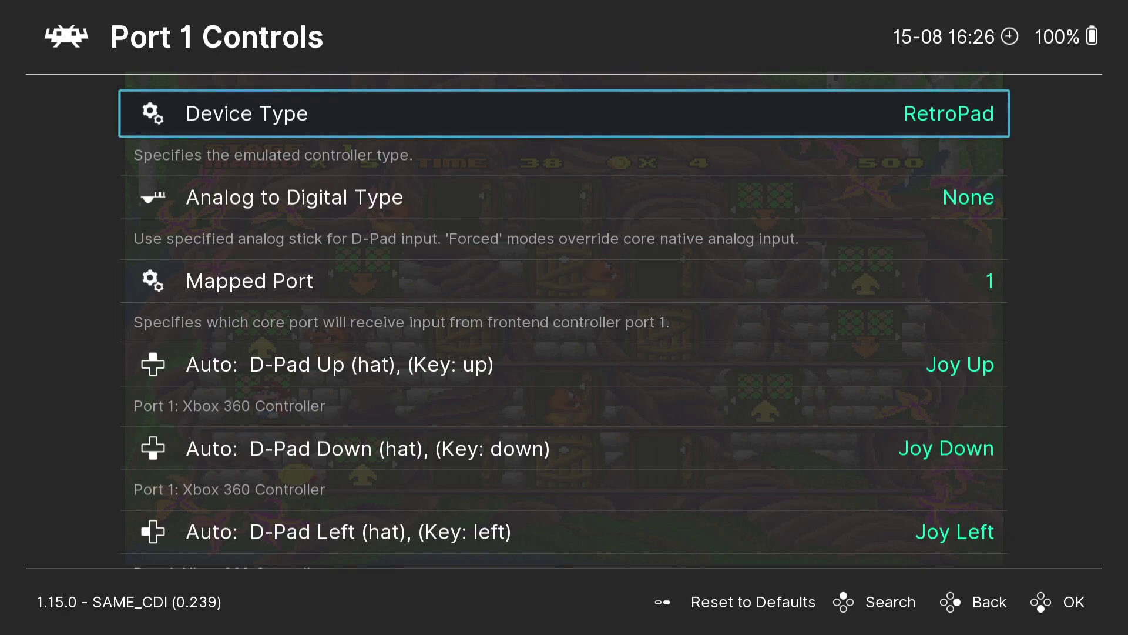
{"action": "key", "text": "Return"}
{"action": "key", "text": "Return"}
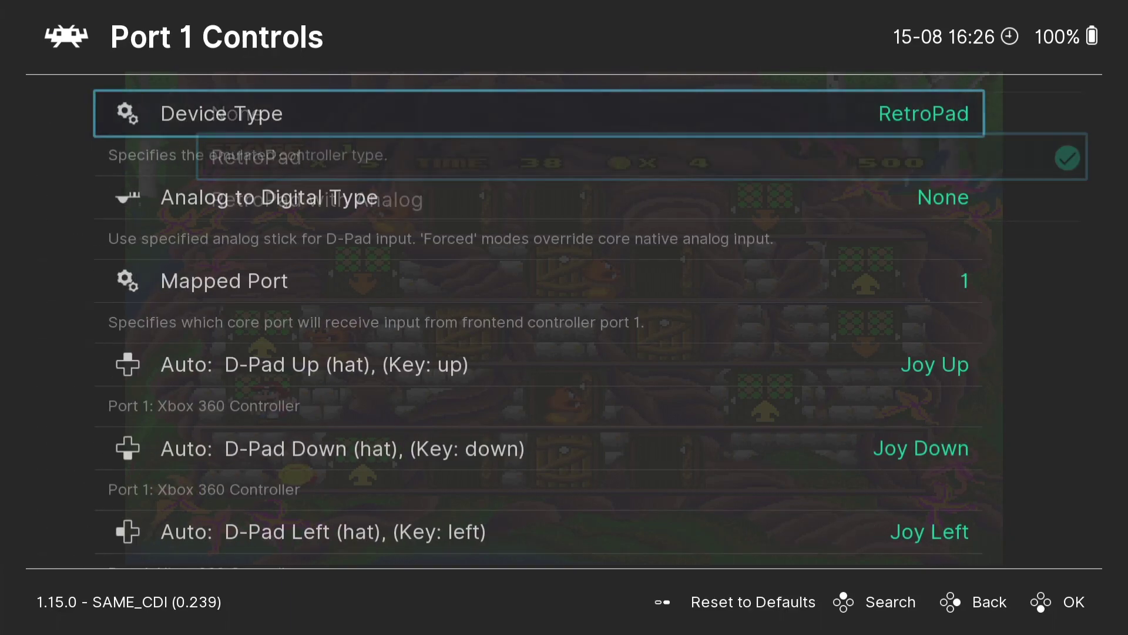
{"action": "key", "text": "BackSpace"}
{"action": "key", "text": "BackSpace"}
{"action": "key", "text": "BackSpace"}
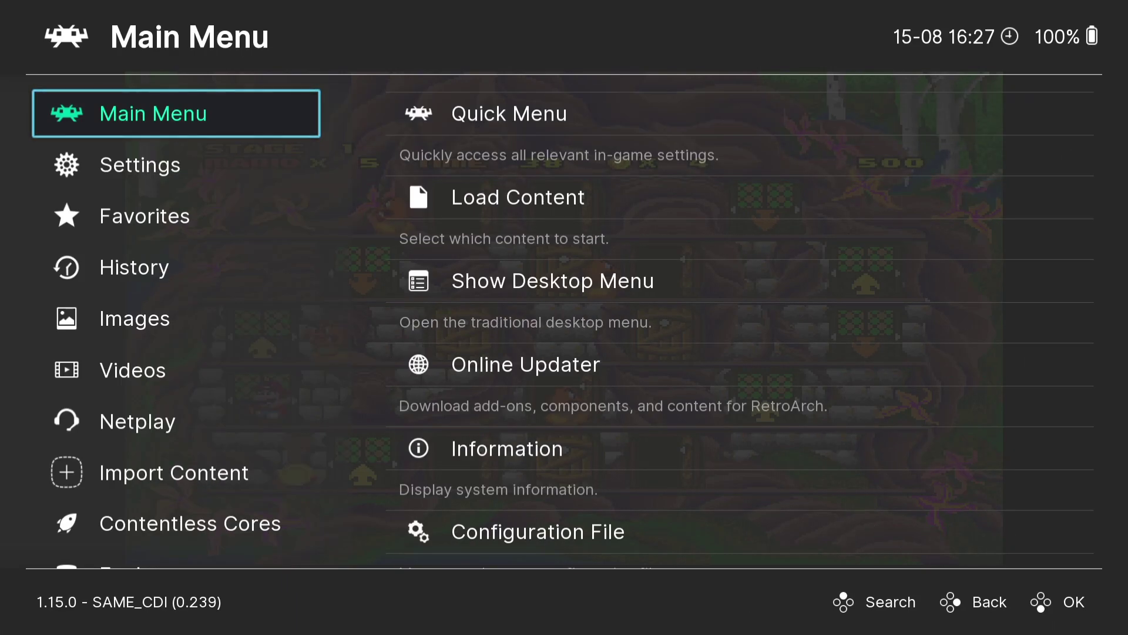
Step: Open the Import Content section and highlight the Scan Directory option
{"action": "key", "text": "Down"}
{"action": "key", "text": "Down"}
{"action": "key", "text": "Down"}
{"action": "key", "text": "Down"}
{"action": "key", "text": "Down"}
{"action": "key", "text": "Down"}
{"action": "key", "text": "Down"}
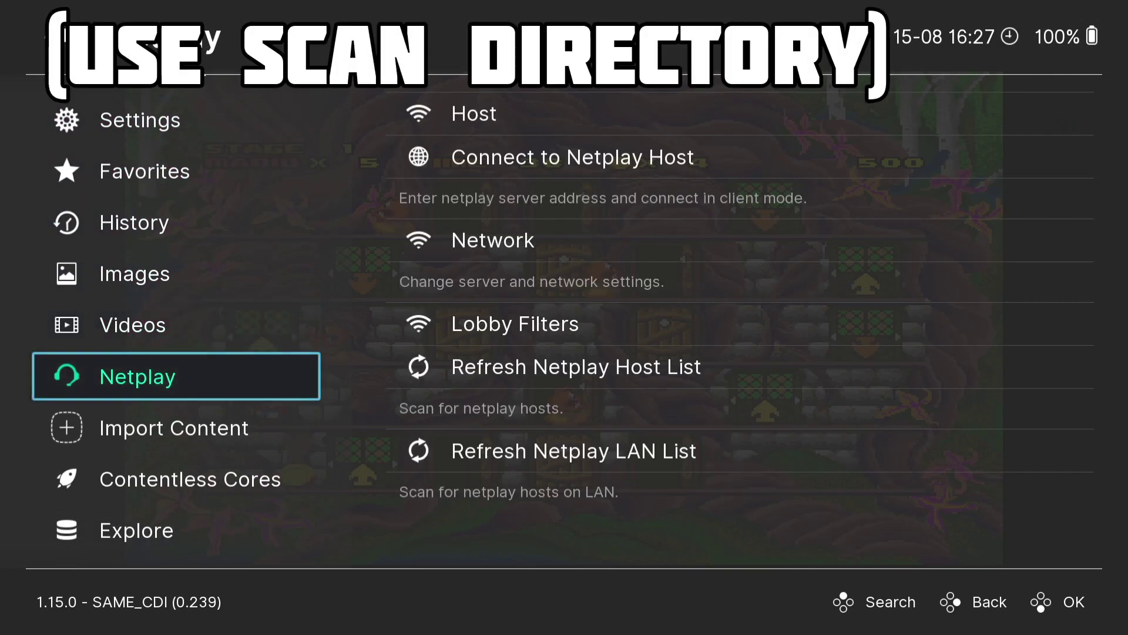
{"action": "key", "text": "Right"}
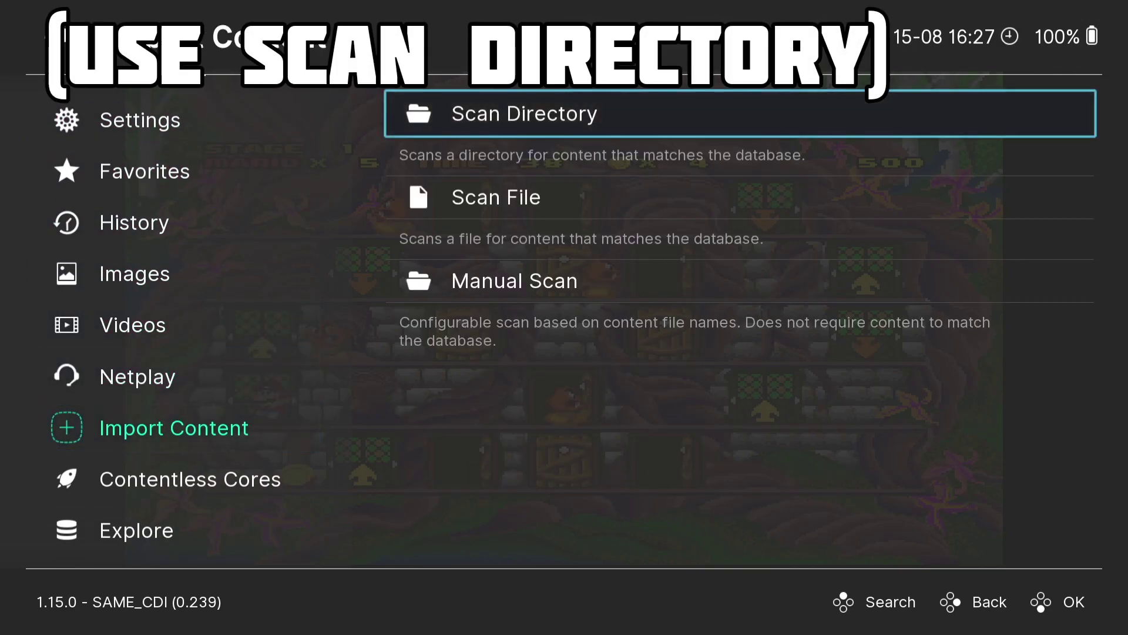
Step: Open Manual Scan and start choosing its Content Directory from the C:\ drive
{"action": "key", "text": "Down"}
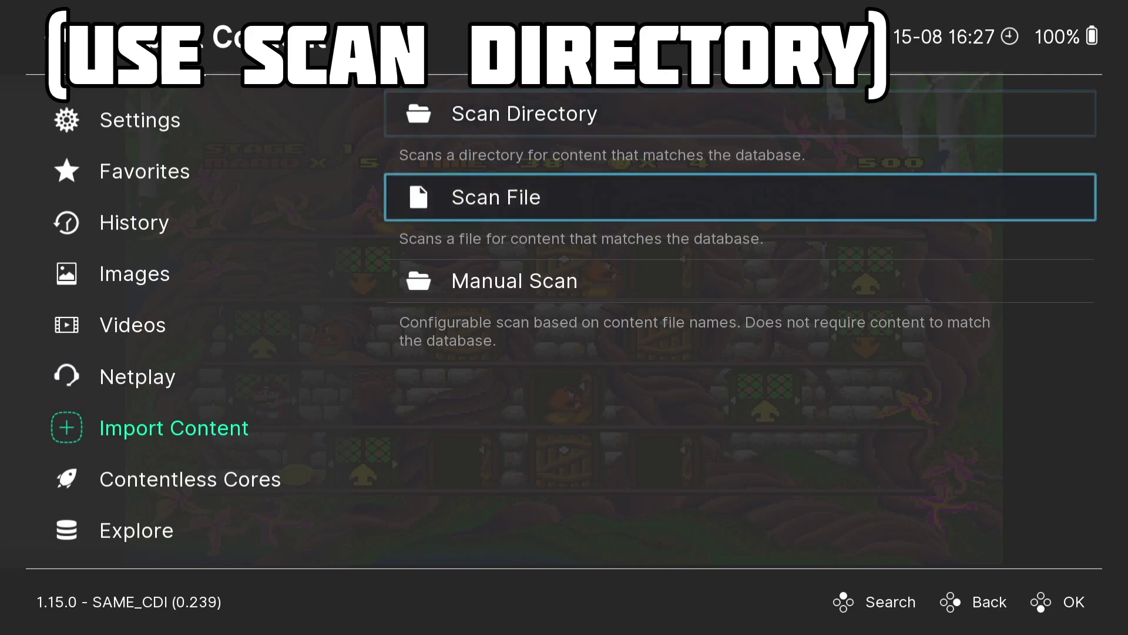
{"action": "key", "text": "Down"}
{"action": "key", "text": "Return"}
{"action": "key", "text": "Return"}
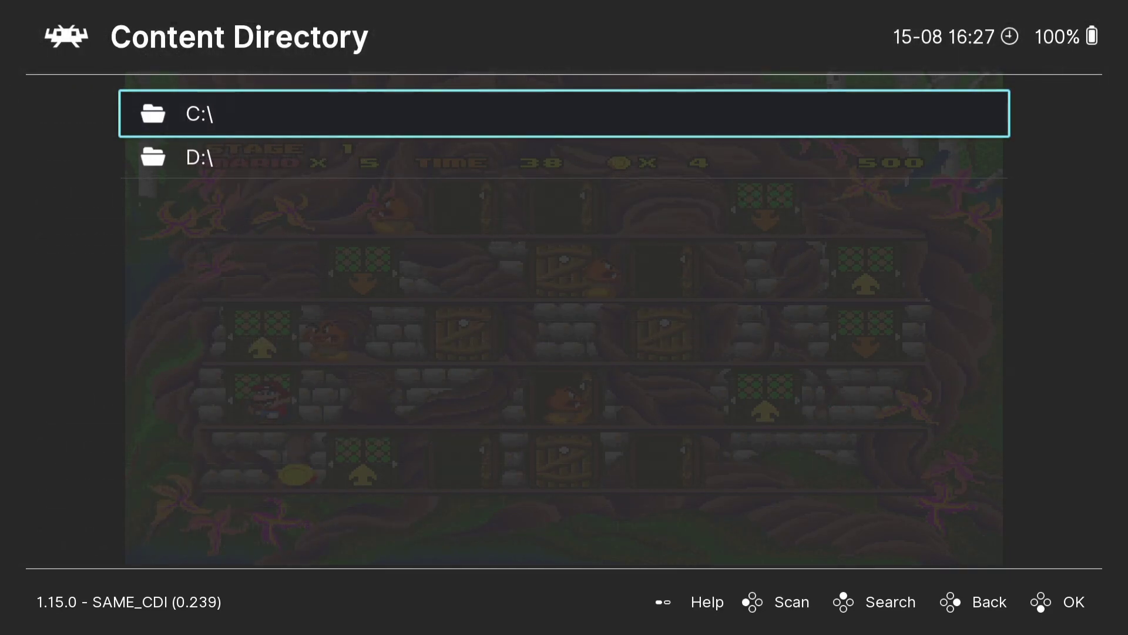
{"action": "key", "text": "Return"}
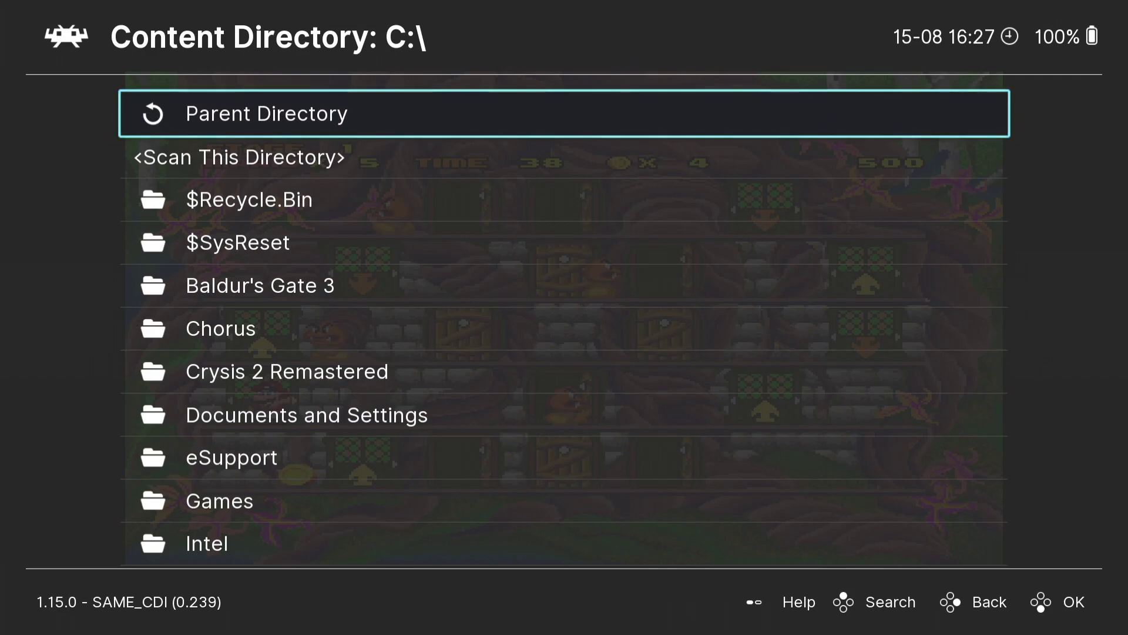
Step: Open the Users folder on the C:\ drive in the Content Directory browser
{"action": "key", "text": "Down"}
{"action": "key", "text": "Down"}
{"action": "key", "text": "Down"}
{"action": "key", "text": "Down"}
{"action": "key", "text": "Down"}
{"action": "key", "text": "Down"}
{"action": "key", "text": "Down"}
{"action": "key", "text": "Down"}
{"action": "key", "text": "Down"}
{"action": "key", "text": "Down"}
{"action": "key", "text": "Down"}
{"action": "key", "text": "Down"}
{"action": "key", "text": "Down"}
{"action": "key", "text": "Down"}
{"action": "key", "text": "Down"}
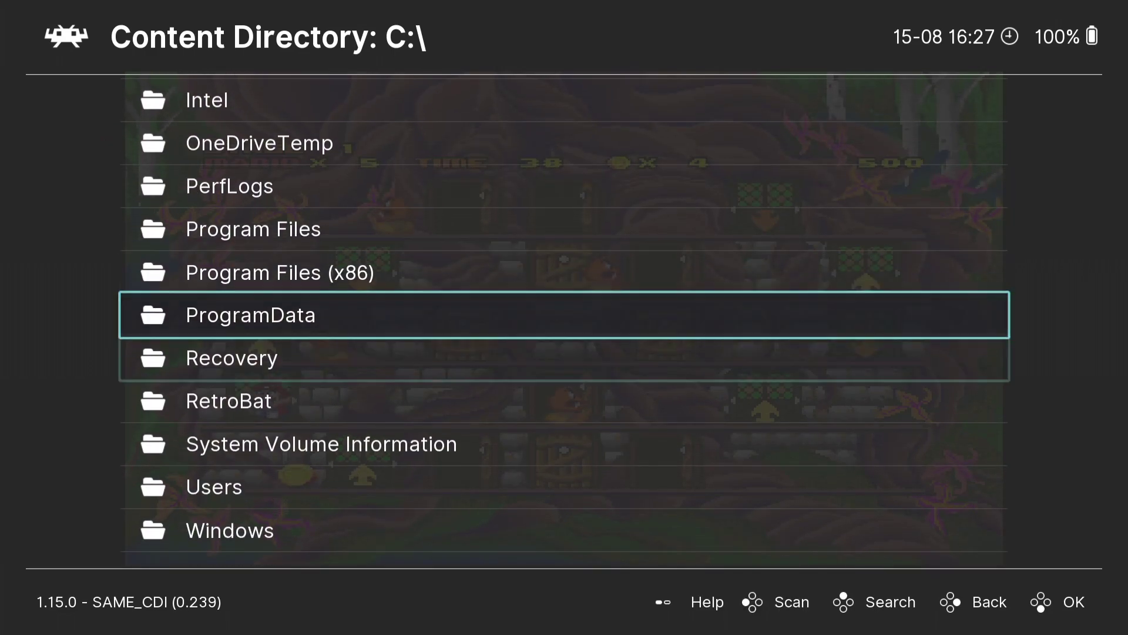
{"action": "key", "text": "Down"}
{"action": "key", "text": "Down"}
{"action": "key", "text": "Down"}
{"action": "key", "text": "Down"}
{"action": "key", "text": "Return"}
Step: Browse through the personal user folder to its Desktop folder
{"action": "key", "text": "Down"}
{"action": "key", "text": "Down"}
{"action": "key", "text": "Down"}
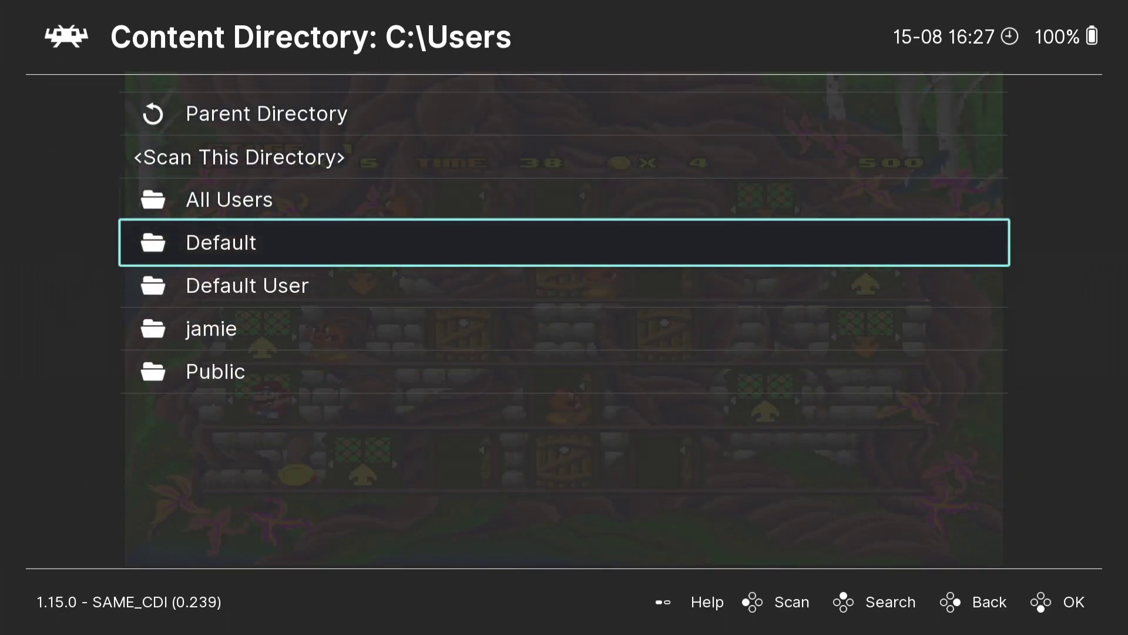
{"action": "key", "text": "Down"}
{"action": "key", "text": "Down"}
{"action": "key", "text": "Return"}
{"action": "key", "text": "Down"}
{"action": "key", "text": "Down"}
{"action": "key", "text": "Down"}
{"action": "key", "text": "Down"}
{"action": "key", "text": "Down"}
{"action": "key", "text": "Down"}
{"action": "key", "text": "Down"}
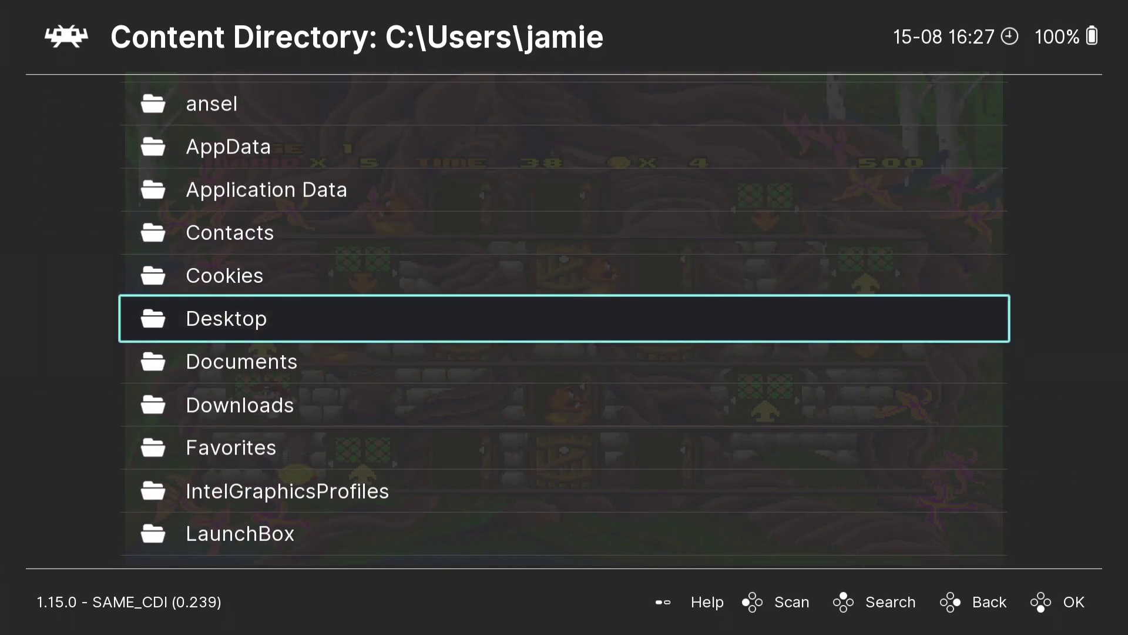
{"action": "key", "text": "Return"}
Step: Set the Desktop's games folder as the content directory for the manual scan
{"action": "key", "text": "Down"}
{"action": "key", "text": "Down"}
{"action": "key", "text": "Down"}
{"action": "key", "text": "Down"}
{"action": "key", "text": "Down"}
{"action": "key", "text": "Down"}
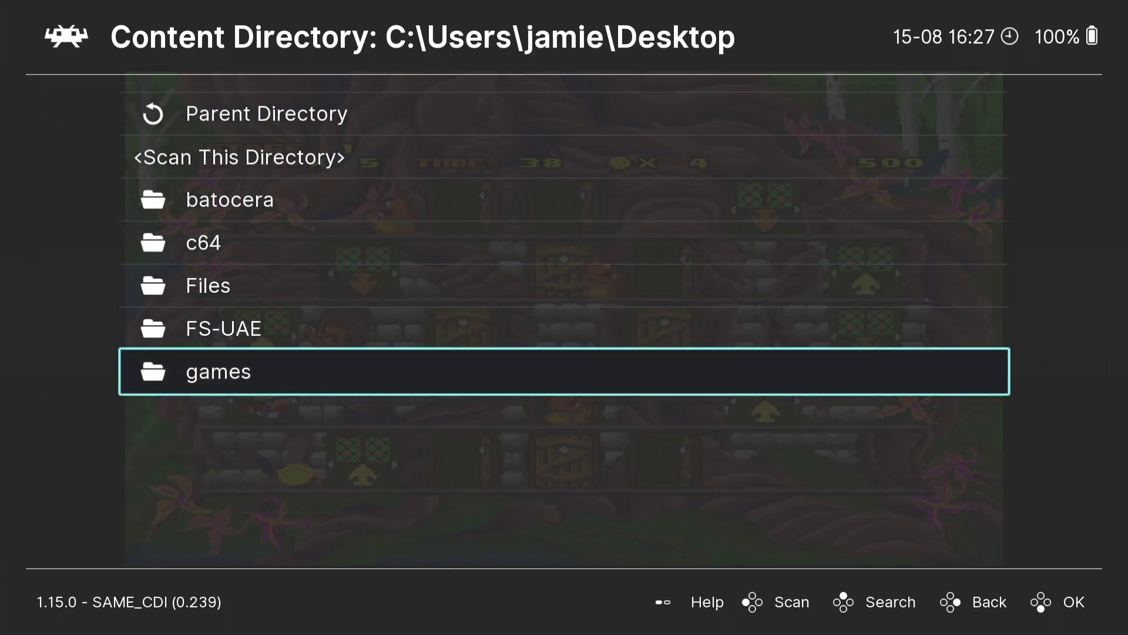
{"action": "key", "text": "Return"}
{"action": "key", "text": "Down"}
{"action": "key", "text": "Return"}
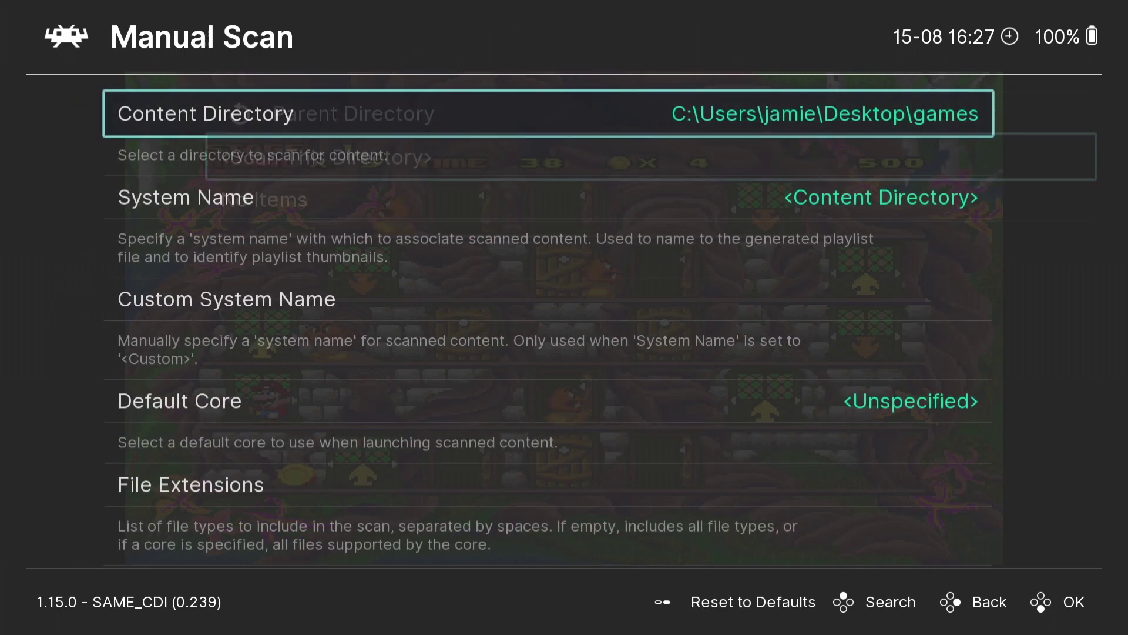
Step: Start the manual scan of the games folder and return to the Main Menu
{"action": "key", "text": "Up"}
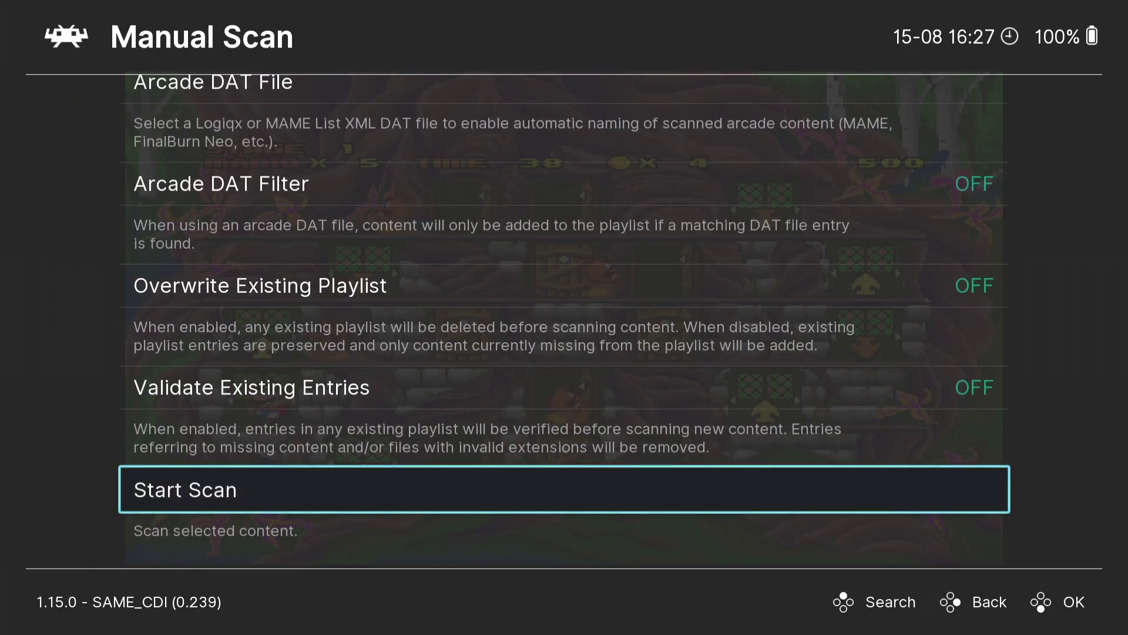
{"action": "key", "text": "Return"}
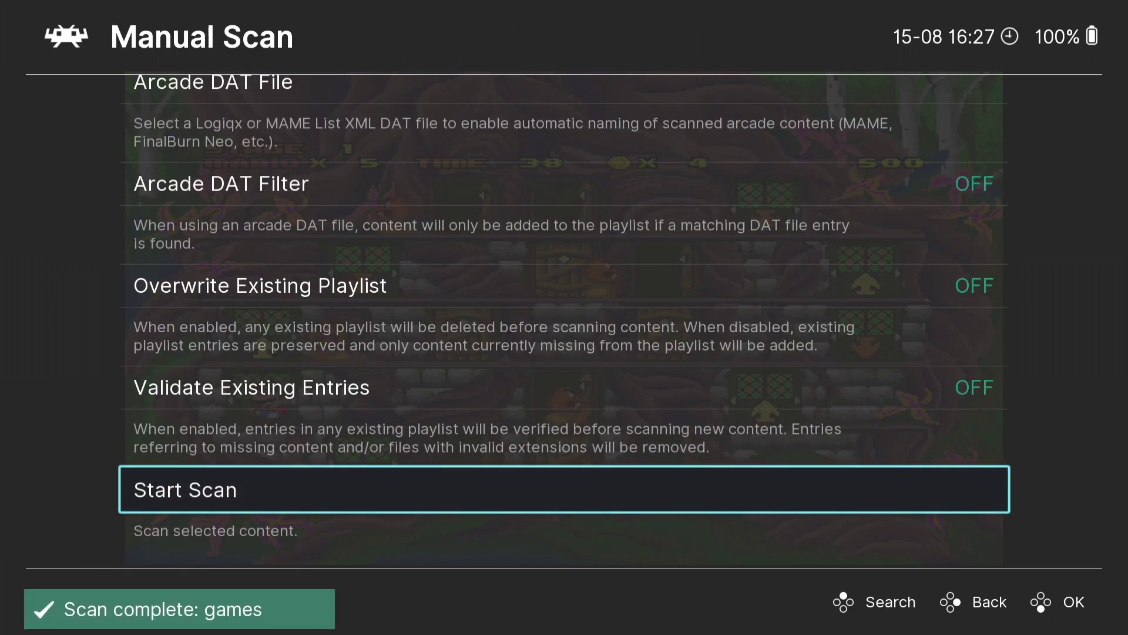
{"action": "key", "text": "BackSpace"}
{"action": "key", "text": "BackSpace"}
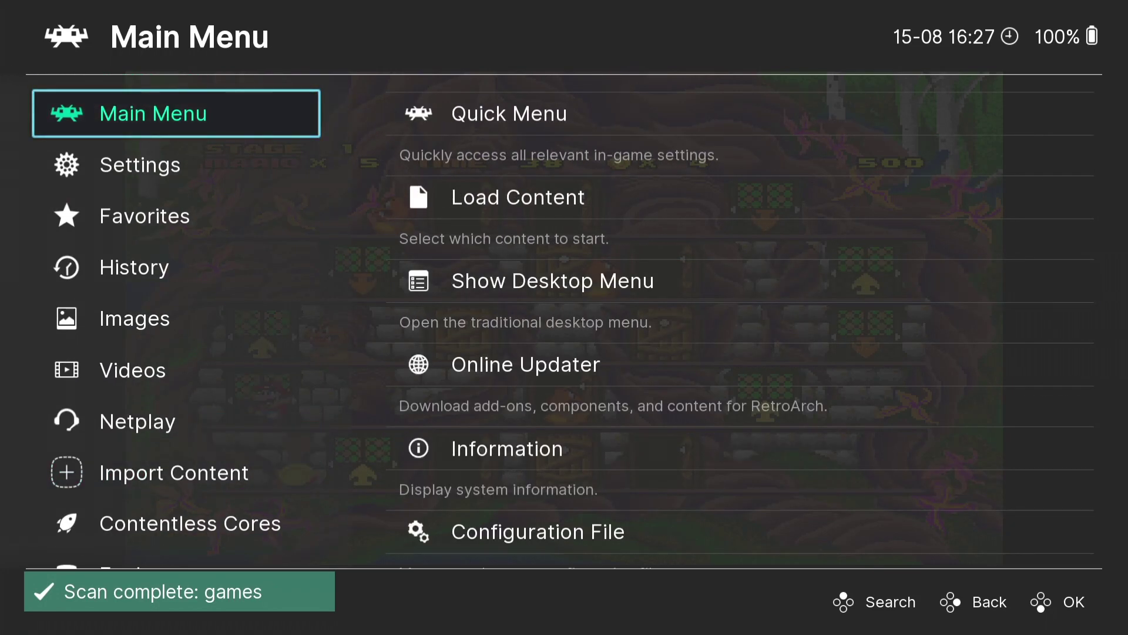
Step: Open the games playlist and highlight "zelda - the wand of gamelon"
{"action": "key", "text": "Down"}
{"action": "key", "text": "Down"}
{"action": "key", "text": "Down"}
{"action": "key", "text": "Down"}
{"action": "key", "text": "Down"}
{"action": "key", "text": "Down"}
{"action": "key", "text": "Down"}
{"action": "key", "text": "Down"}
{"action": "key", "text": "Down"}
{"action": "key", "text": "Down"}
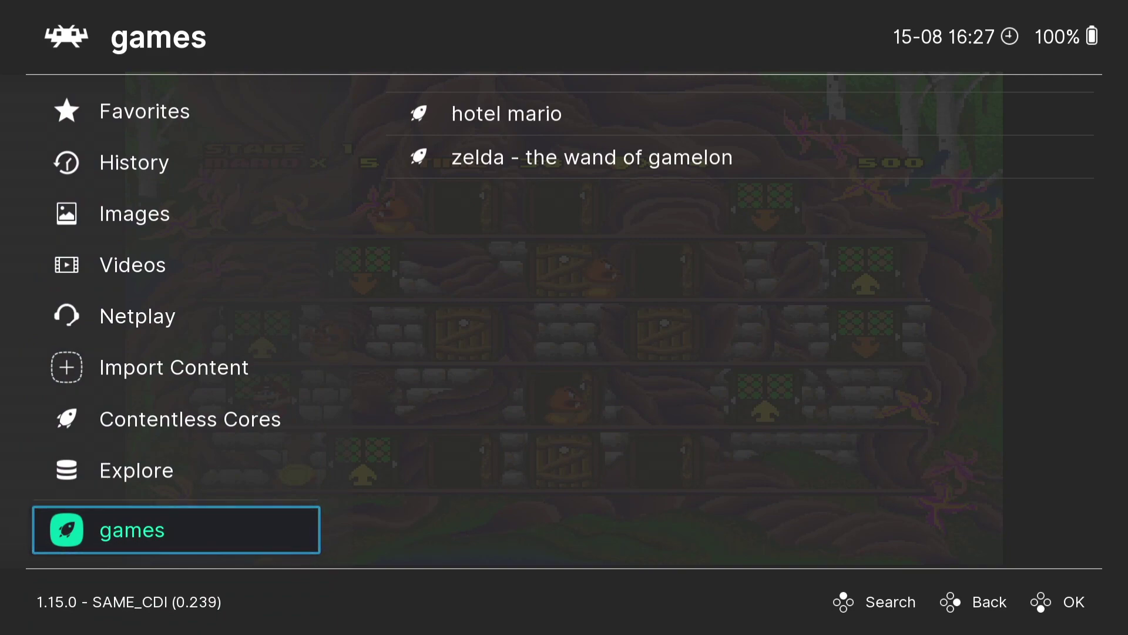
{"action": "key", "text": "Right"}
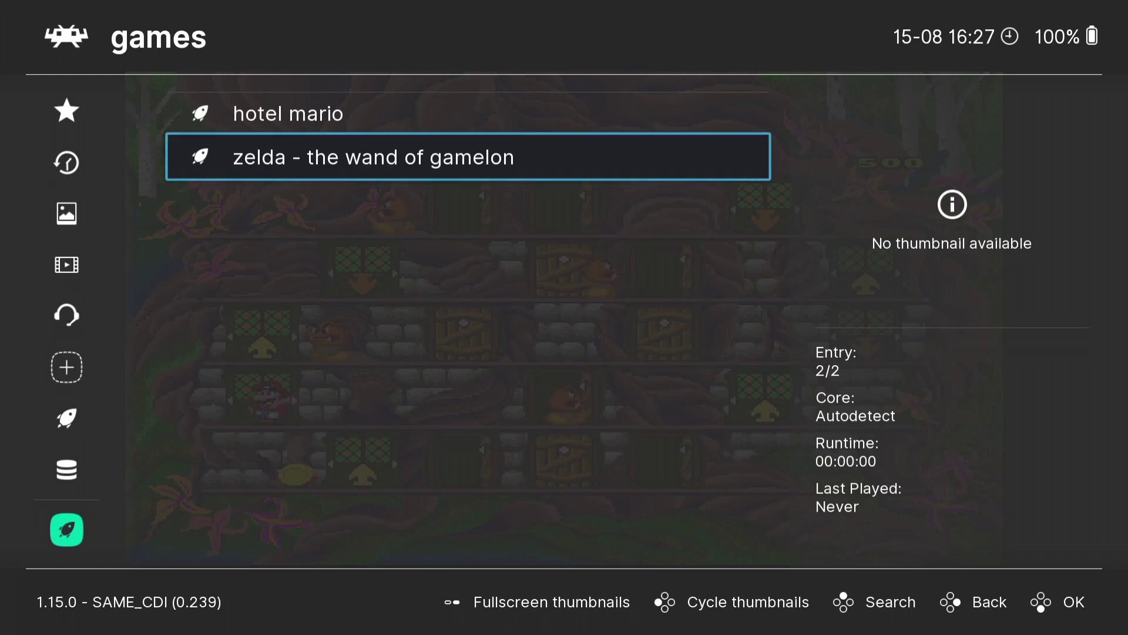
Step: Run "zelda - the wand of gamelon" with the current core, Philips - CDi (SAME CDi)
{"action": "key", "text": "Return"}
{"action": "key", "text": "Down"}
{"action": "key", "text": "Down"}
{"action": "key", "text": "Down"}
{"action": "key", "text": "Down"}
{"action": "key", "text": "Return"}
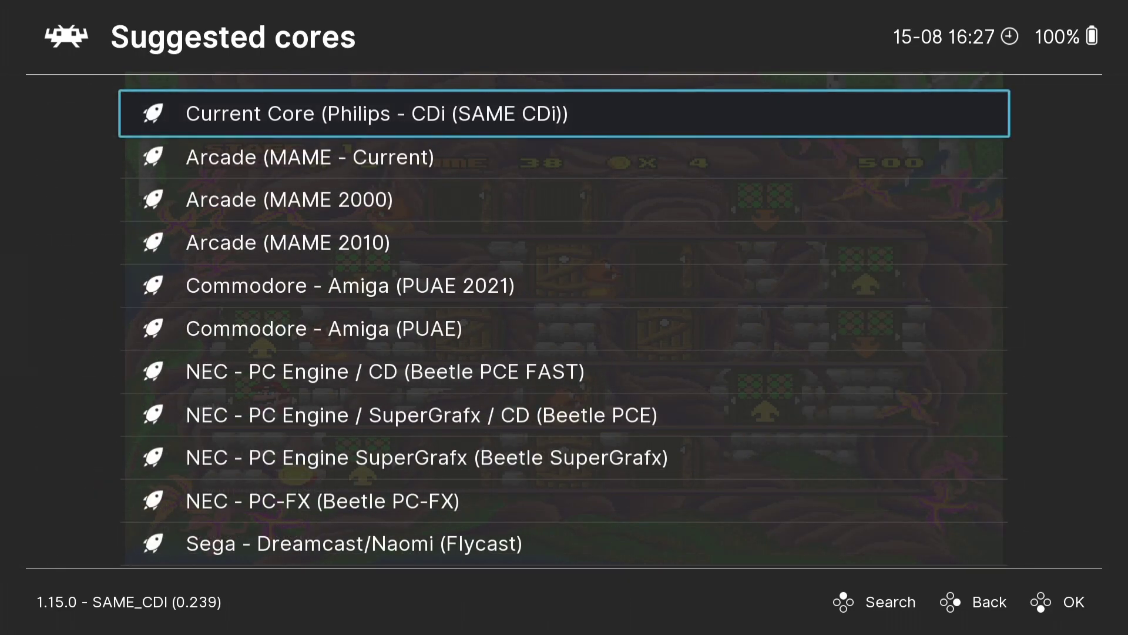
{"action": "key", "text": "Return"}
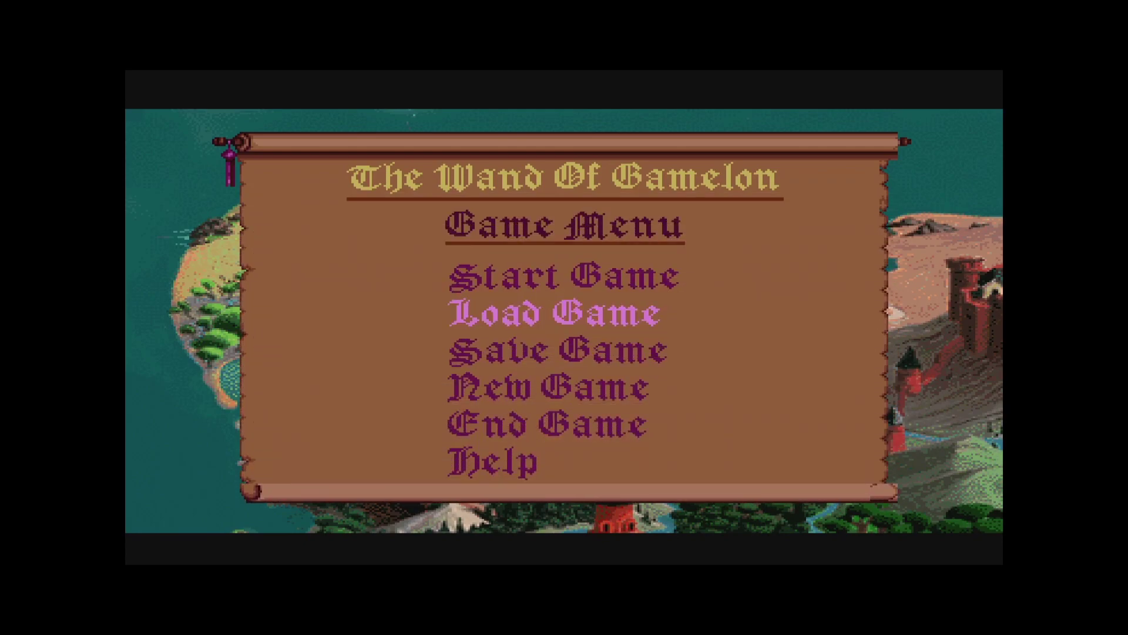
Step: Start a game of The Wand of Gamelon and walk Zelda back and forth along the field path
{"action": "key", "text": "Up"}
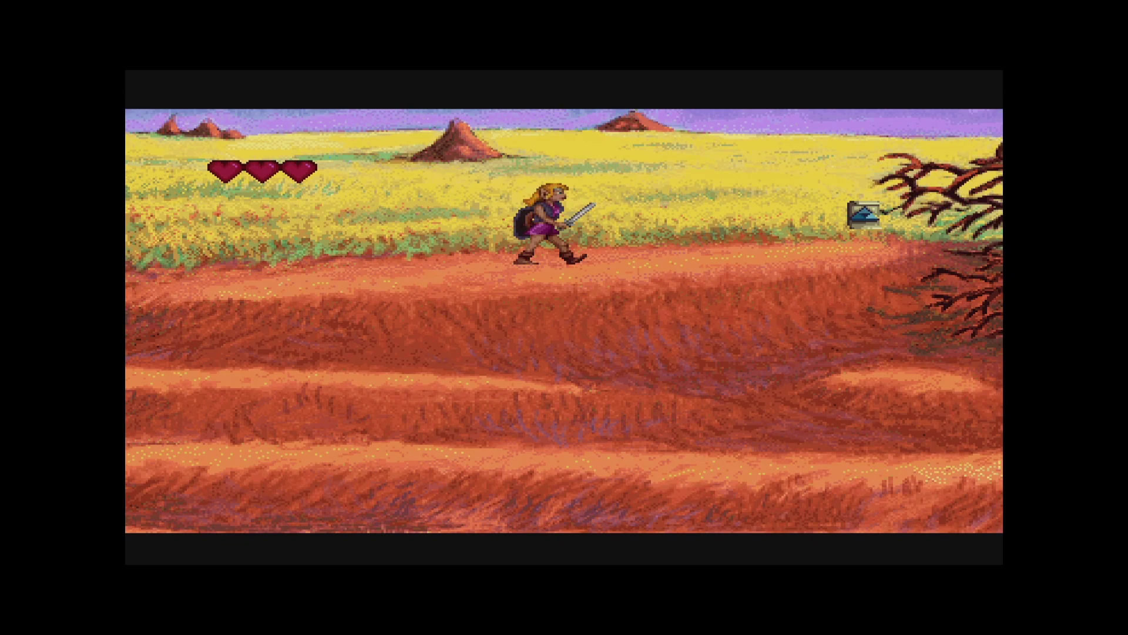
{"action": "key", "text": "Left"}
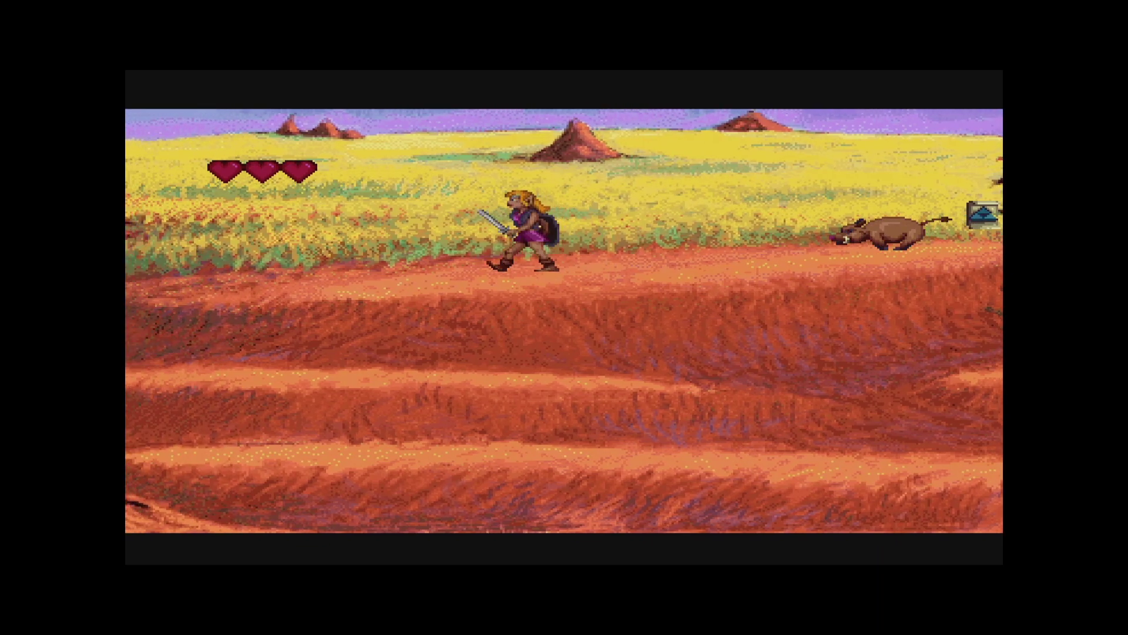
{"action": "key", "text": "Right"}
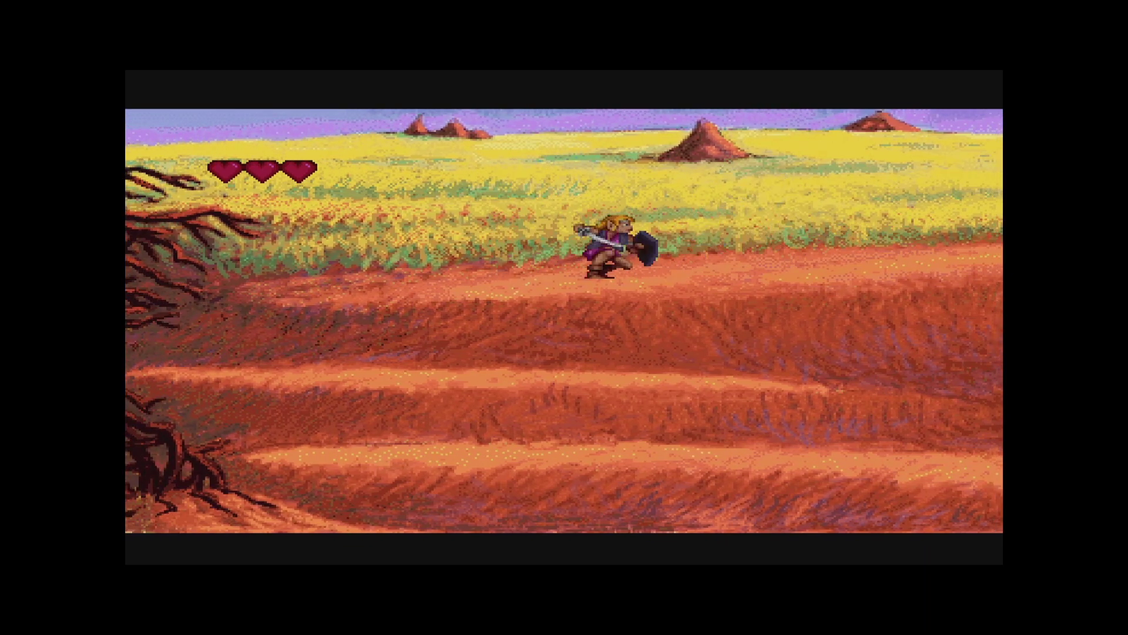
Step: Check Zelda's inventory, close it and move her along the path past the boar toward the sign
{"action": "key", "text": "Escape"}
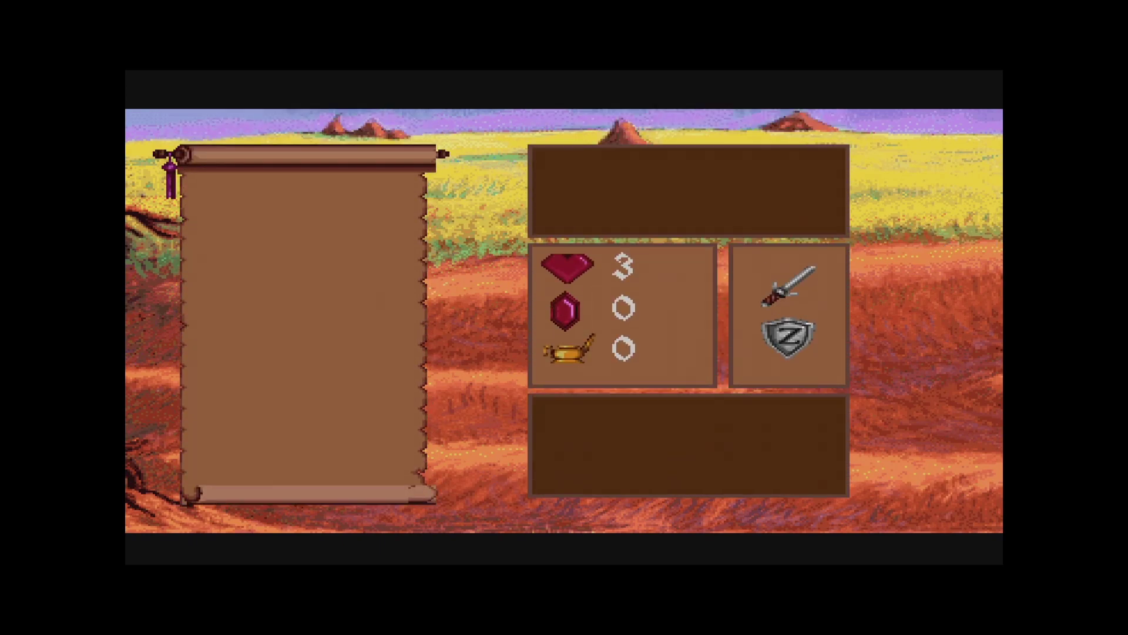
{"action": "key", "text": "Escape"}
{"action": "key", "text": "Right"}
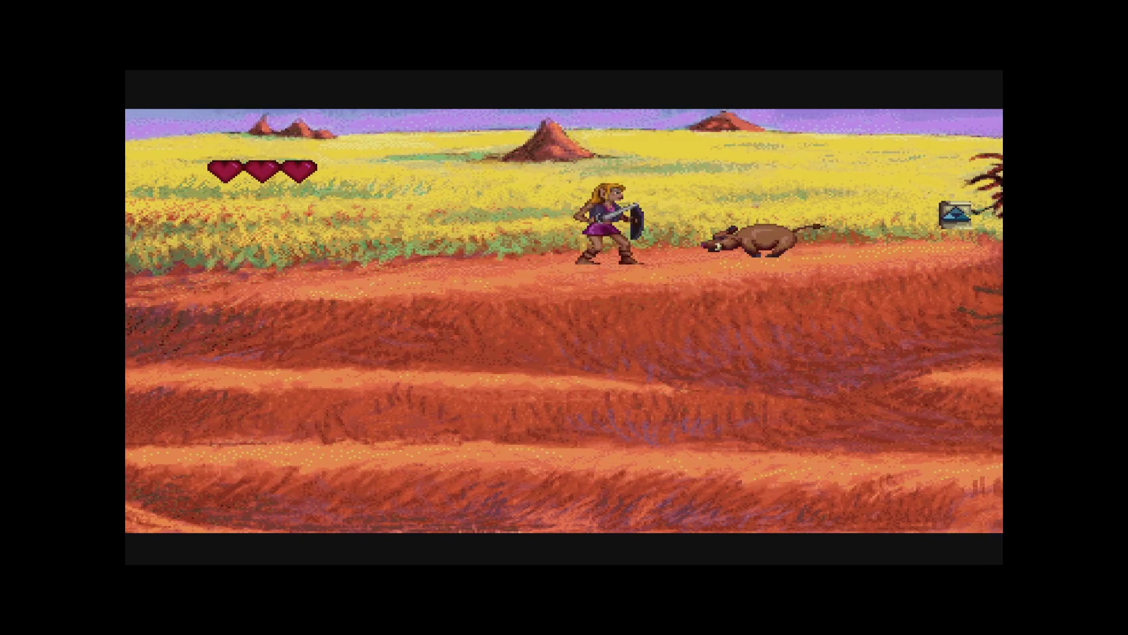
{"action": "key", "text": "Right"}
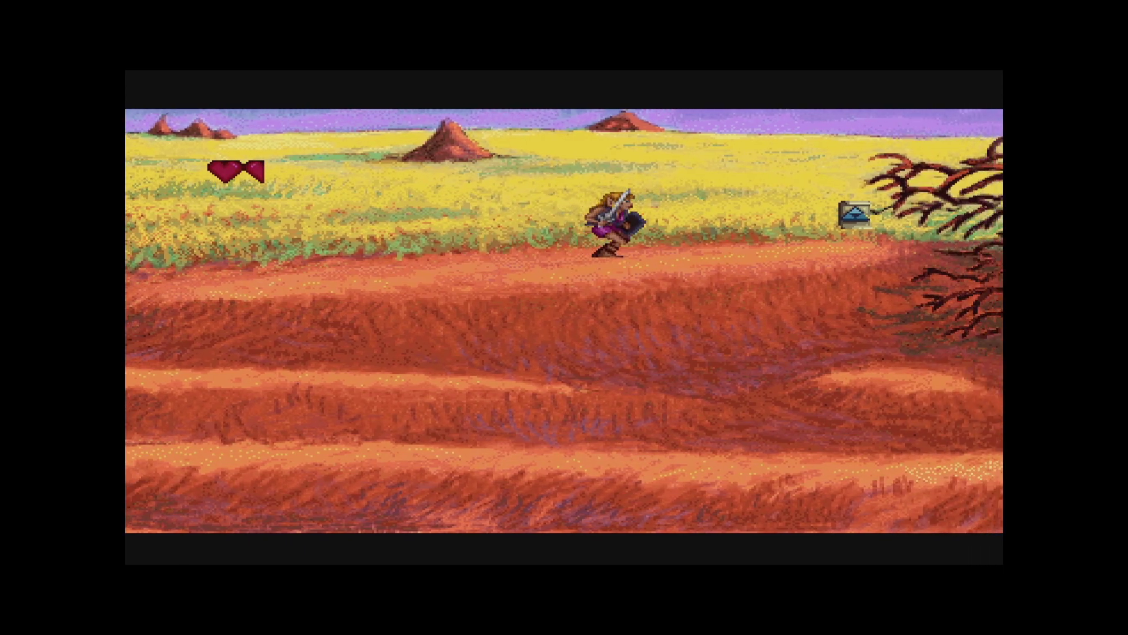